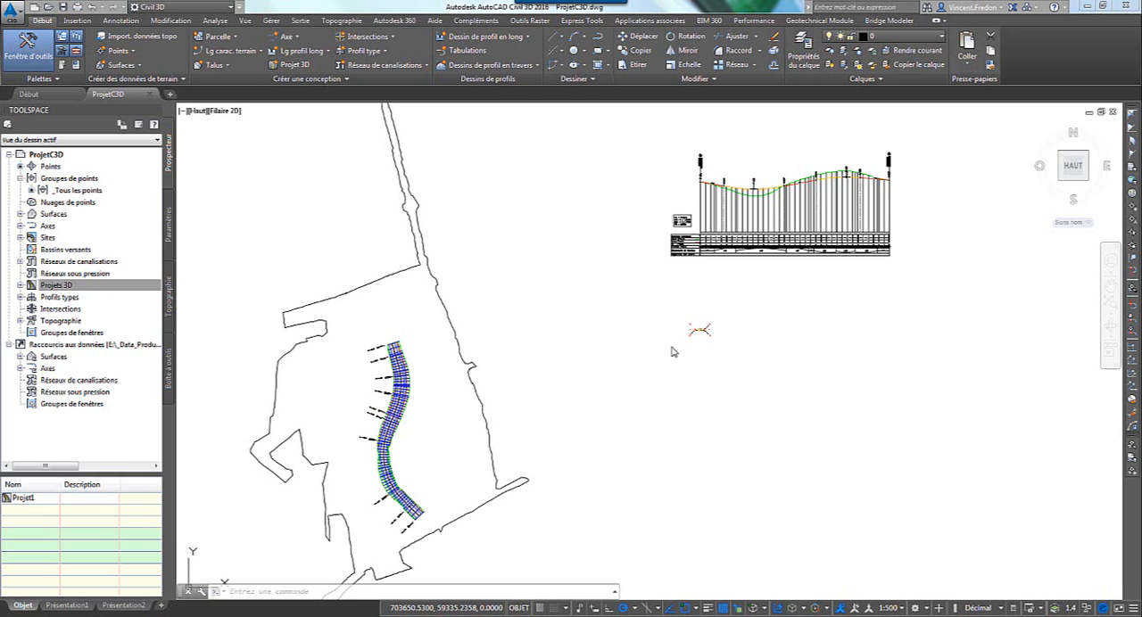
Examine the Projet1 corridor in the object viewer, using the south-west isometric view (Isométrique S-O) and orbiting around the model.
{"action": "key", "text": "Escape"}
{"action": "key", "text": "Escape"}
{"action": "scroll", "coordinate": [392, 419], "scroll_direction": "up", "scroll_amount": 5}
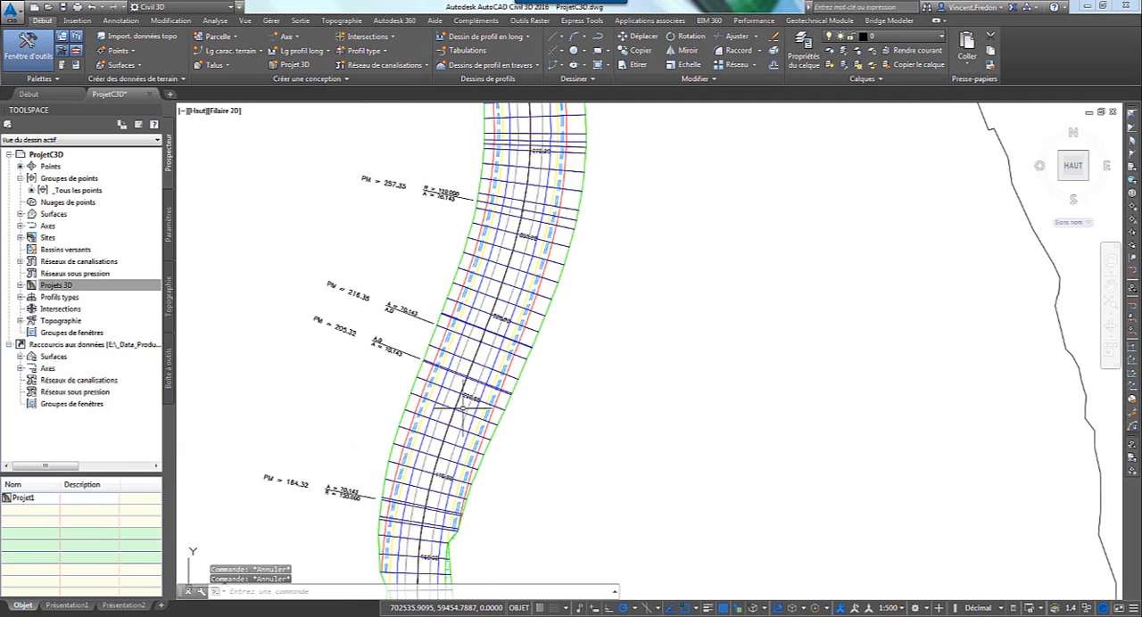
{"action": "left_click", "coordinate": [533, 348]}
{"action": "right_click", "coordinate": [577, 338]}
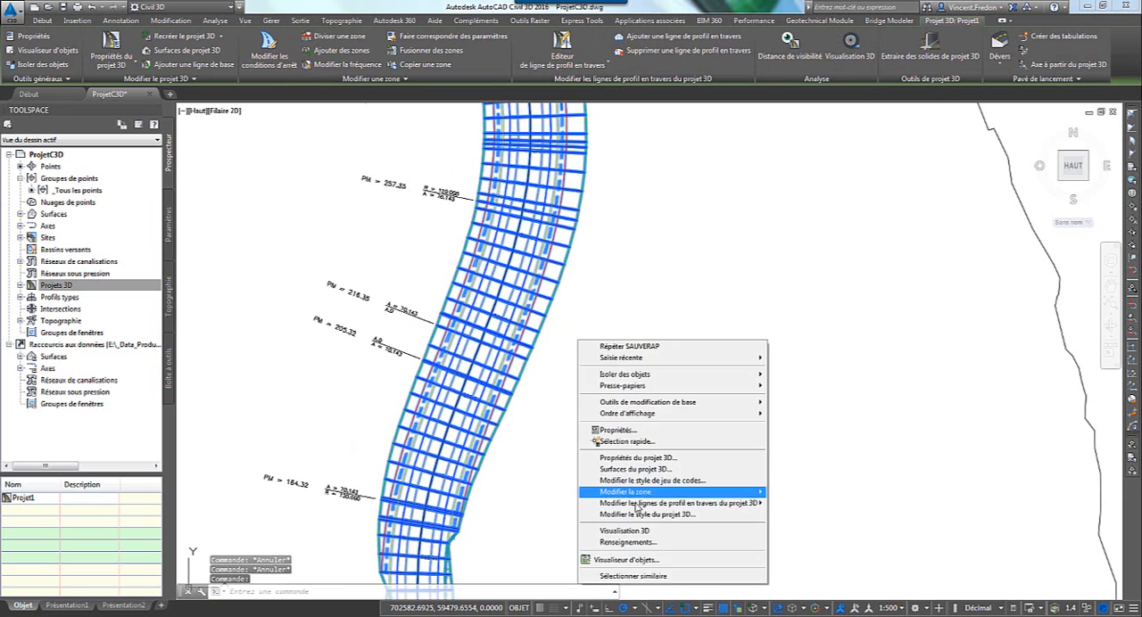
{"action": "left_click", "coordinate": [629, 558]}
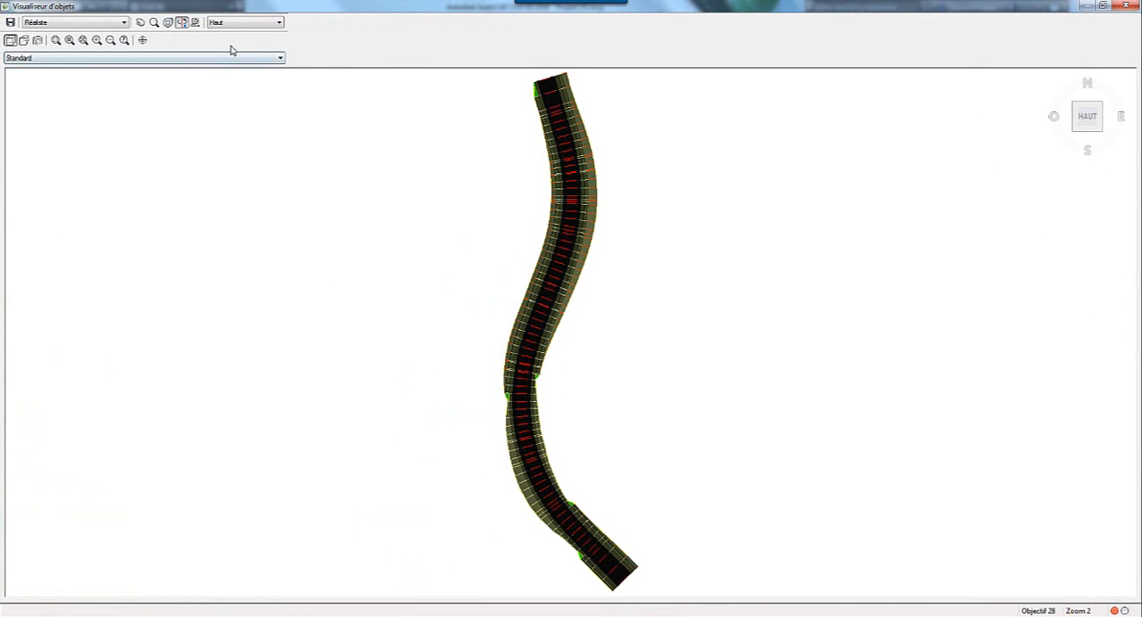
{"action": "left_click", "coordinate": [234, 24]}
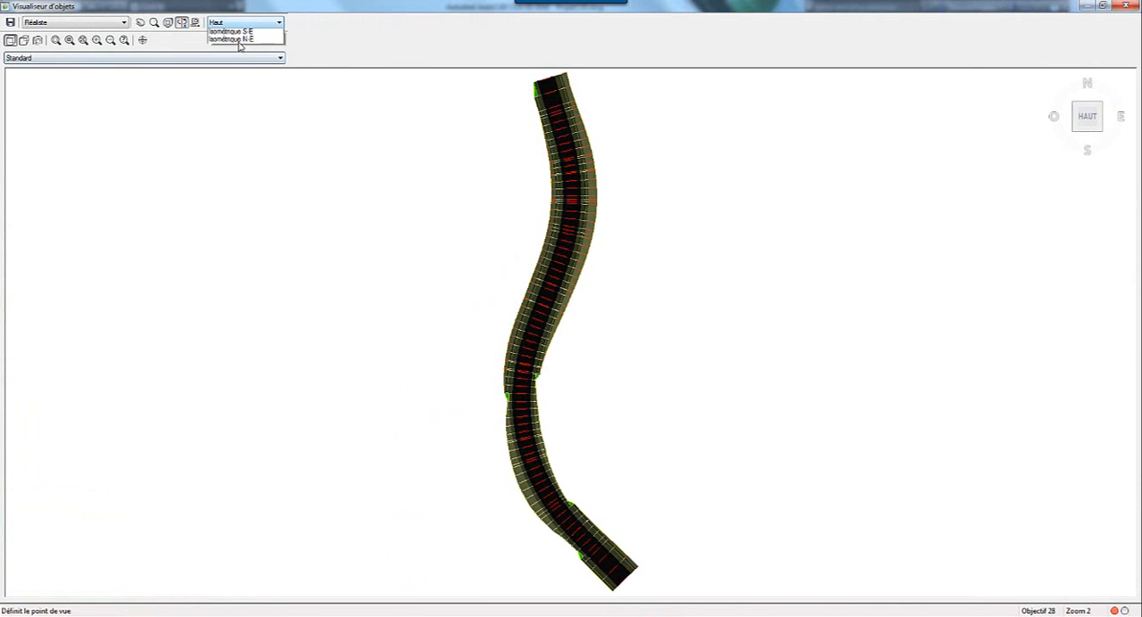
{"action": "left_click", "coordinate": [239, 81]}
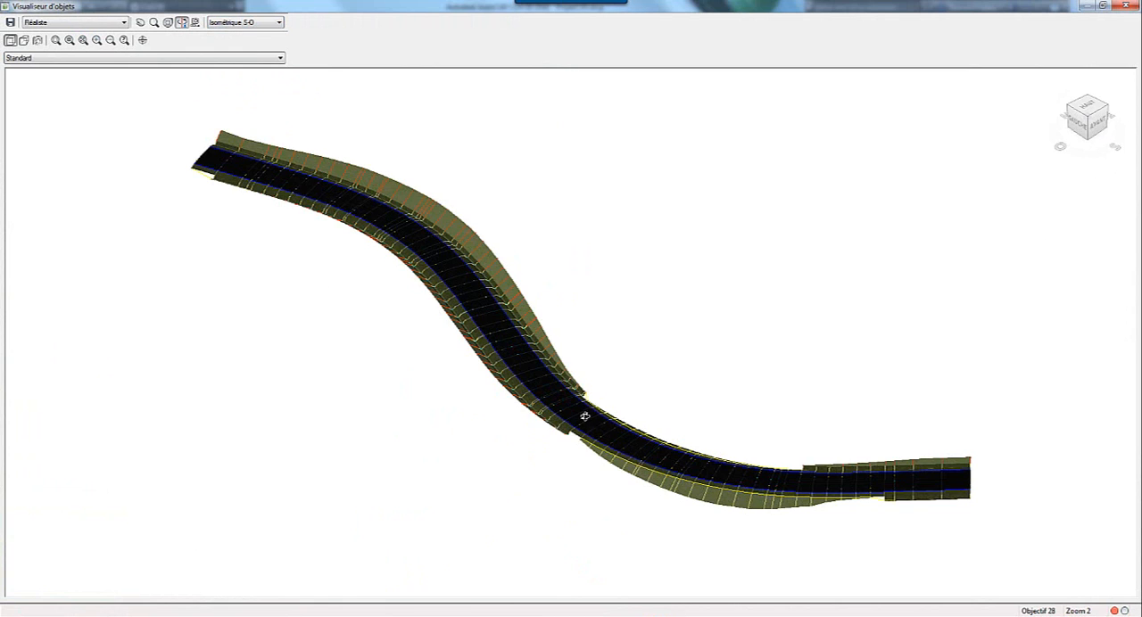
{"action": "left_click_drag", "start_coordinate": [569, 405], "coordinate": [498, 338]}
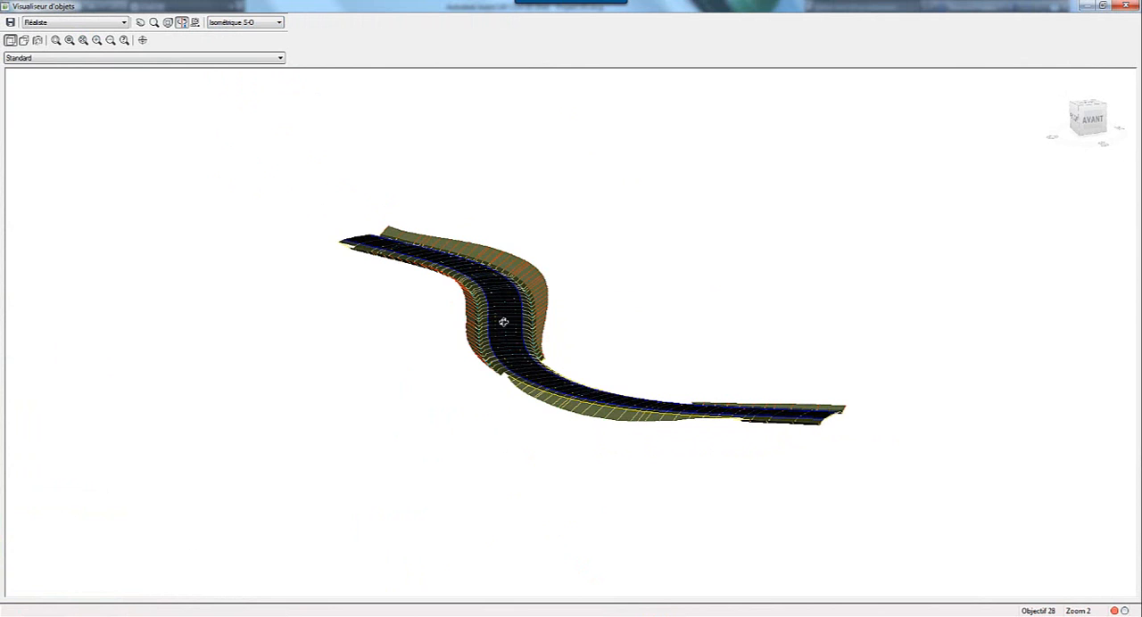
{"action": "left_click_drag", "start_coordinate": [556, 416], "coordinate": [538, 386]}
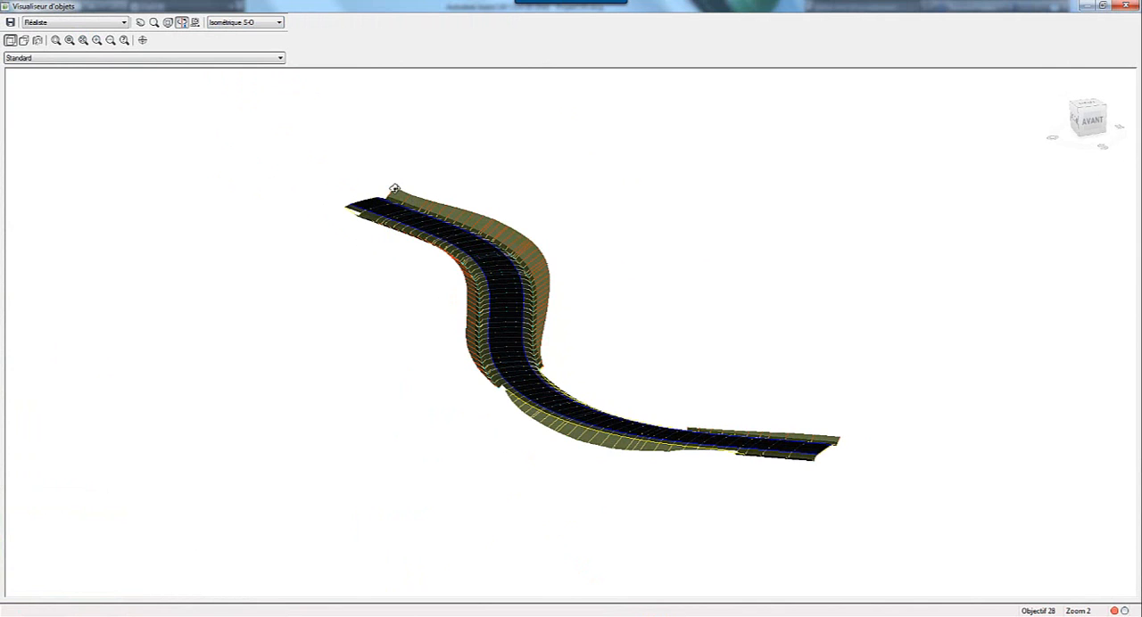
{"action": "left_click_drag", "start_coordinate": [446, 303], "coordinate": [435, 329]}
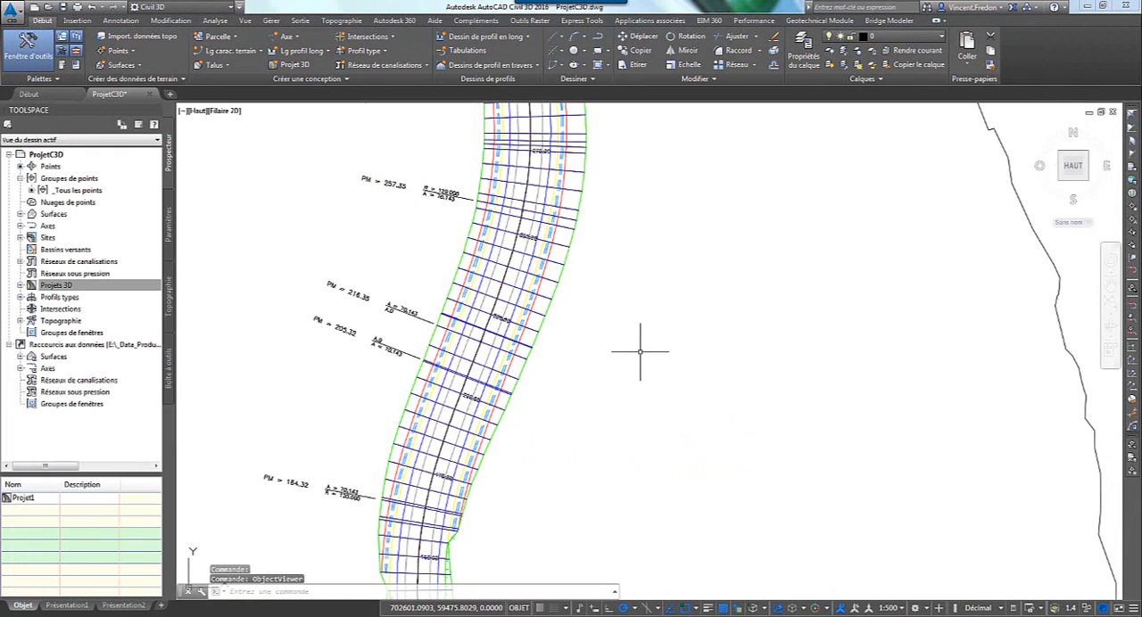
Set the Projet1 corridor's code set style to "Lignes EET" in its corridor properties.
{"action": "left_click", "coordinate": [585, 250]}
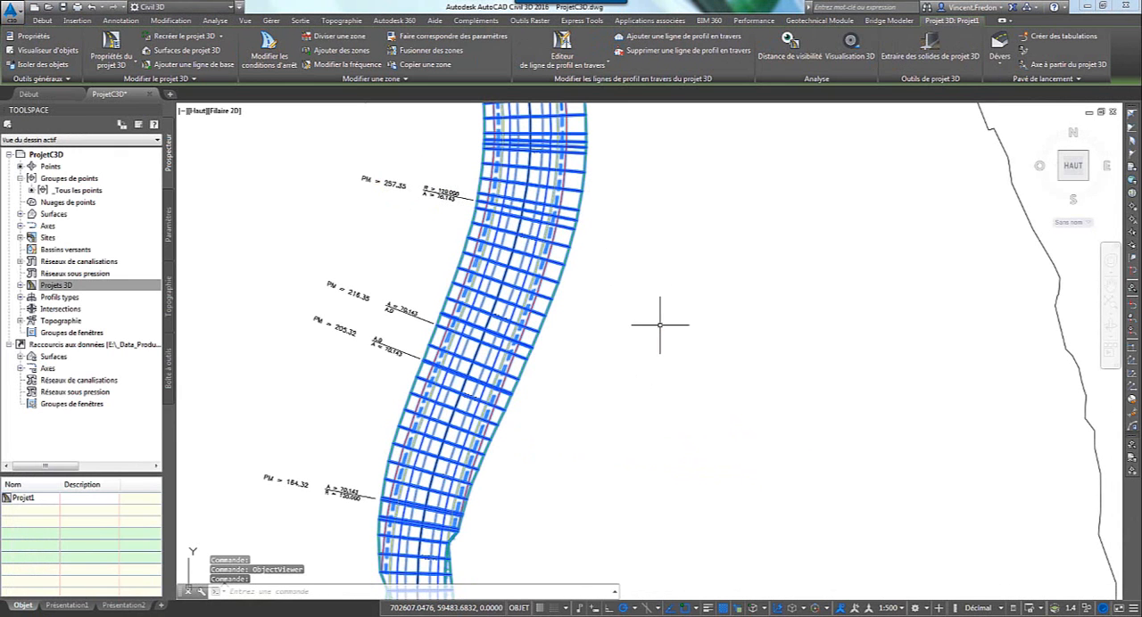
{"action": "right_click", "coordinate": [634, 303]}
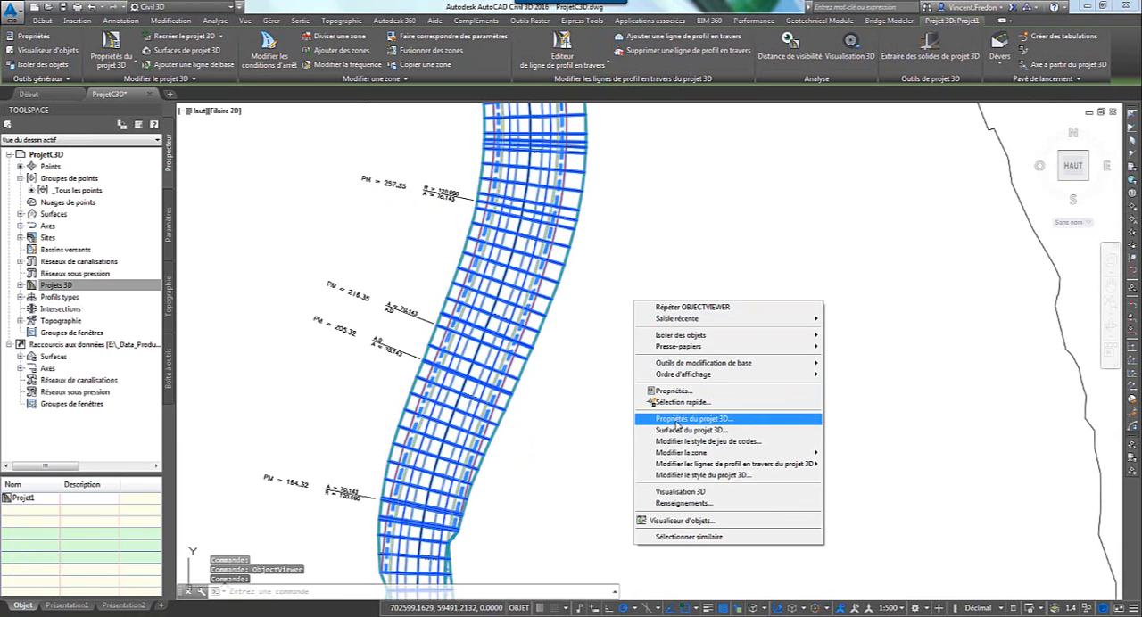
{"action": "left_click", "coordinate": [678, 419]}
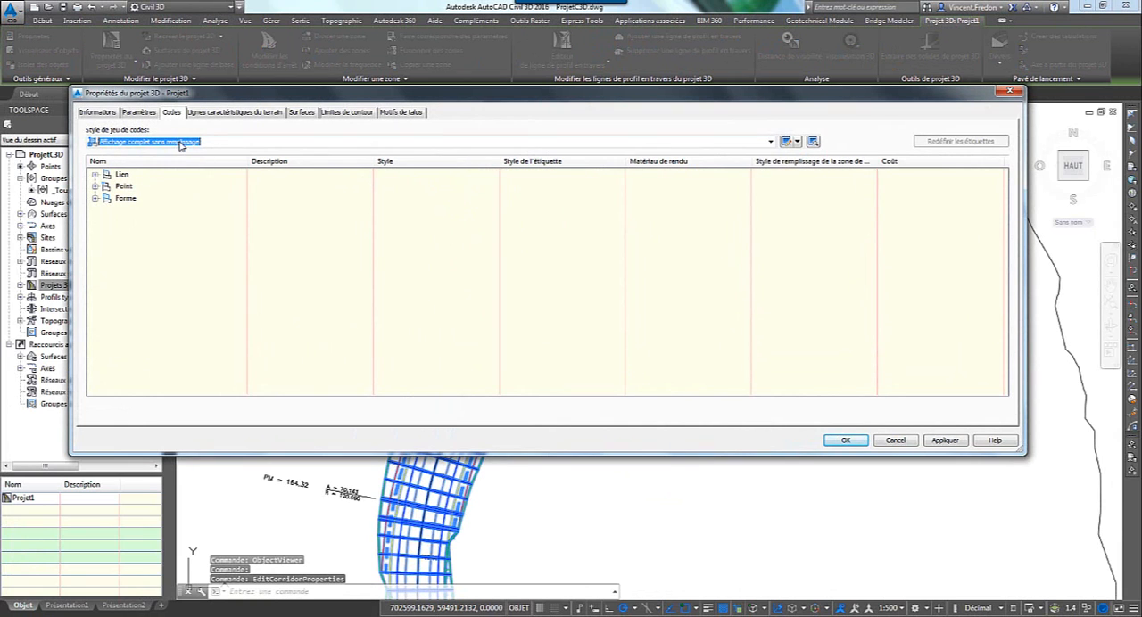
{"action": "left_click", "coordinate": [178, 142]}
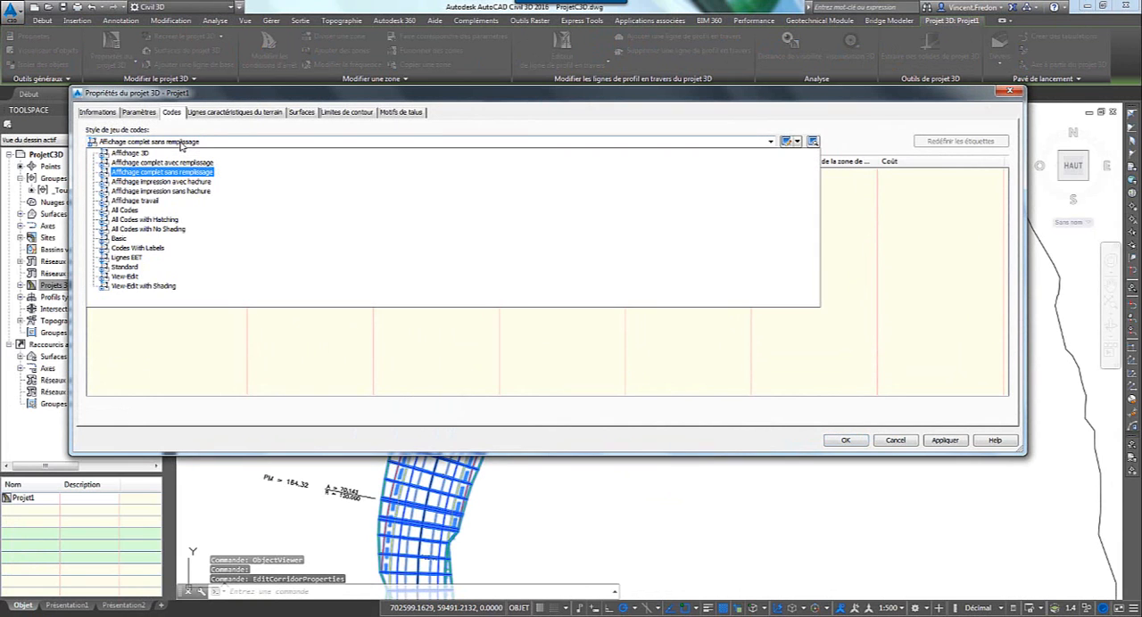
{"action": "left_click", "coordinate": [126, 256]}
{"action": "left_click", "coordinate": [842, 439]}
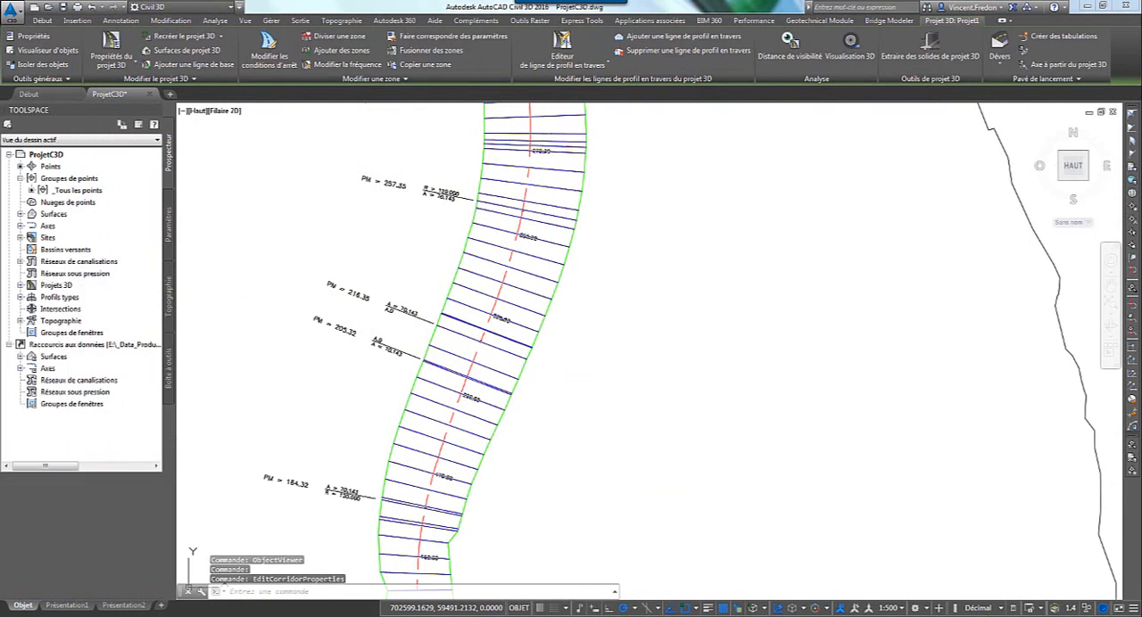
{"action": "key", "text": "Escape"}
{"action": "scroll", "coordinate": [586, 272], "scroll_direction": "up", "scroll_amount": 3}
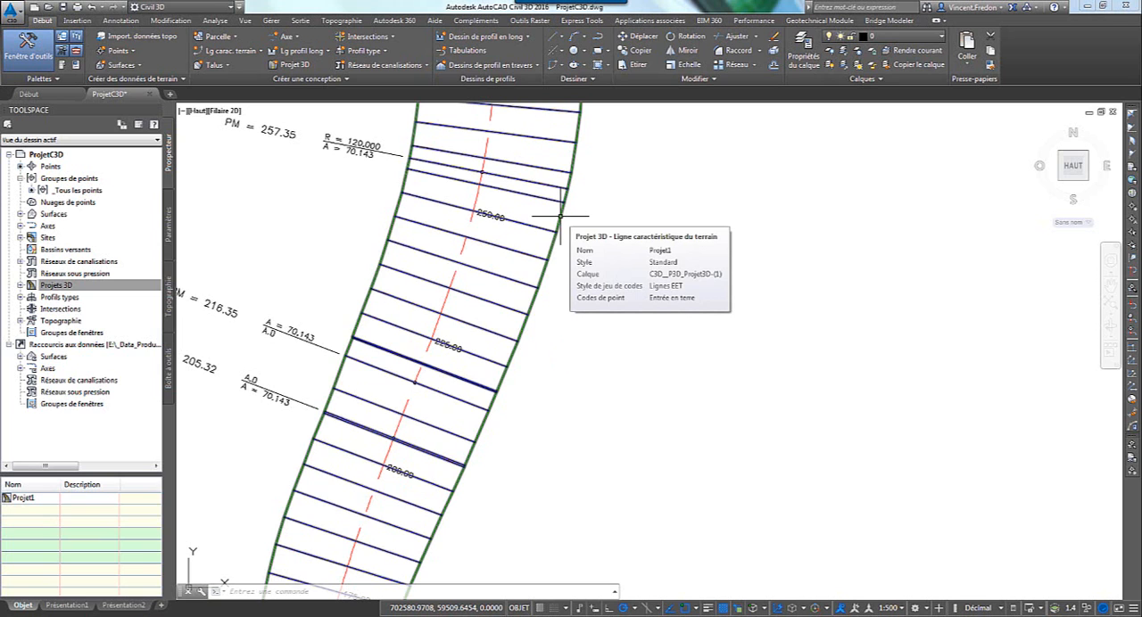
Create a dynamically linked feature line named "EET est" from the corridor's eastern daylight edge, in the site "Lignes Emprise".
{"action": "key", "text": "Escape"}
{"action": "key", "text": "Escape"}
{"action": "scroll", "coordinate": [630, 241], "scroll_direction": "down", "scroll_amount": 3}
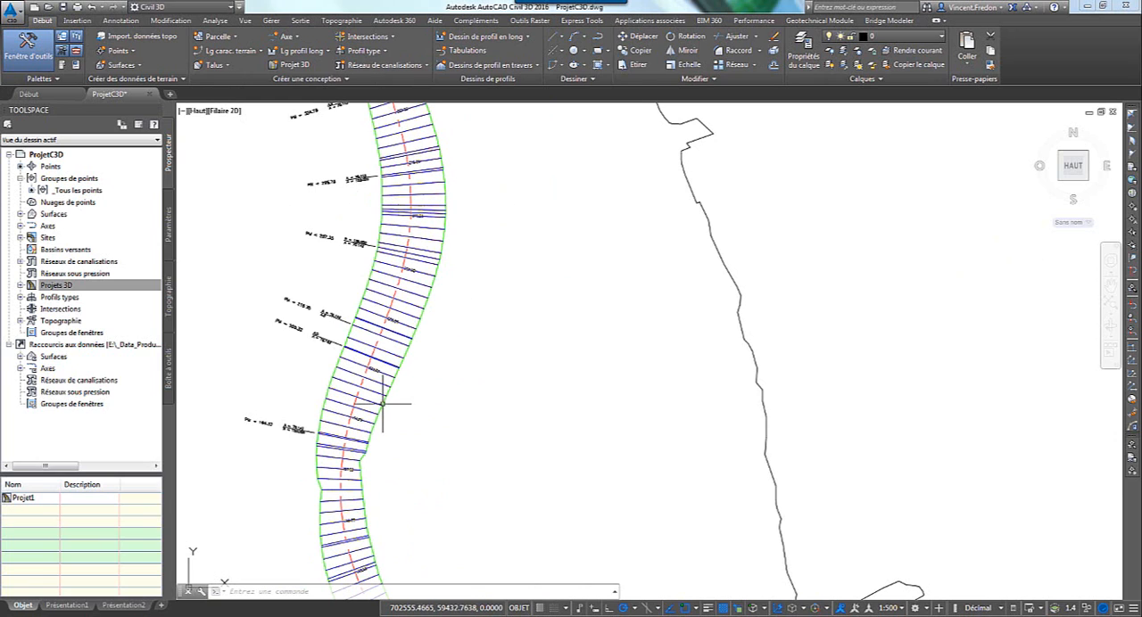
{"action": "left_click", "coordinate": [247, 53]}
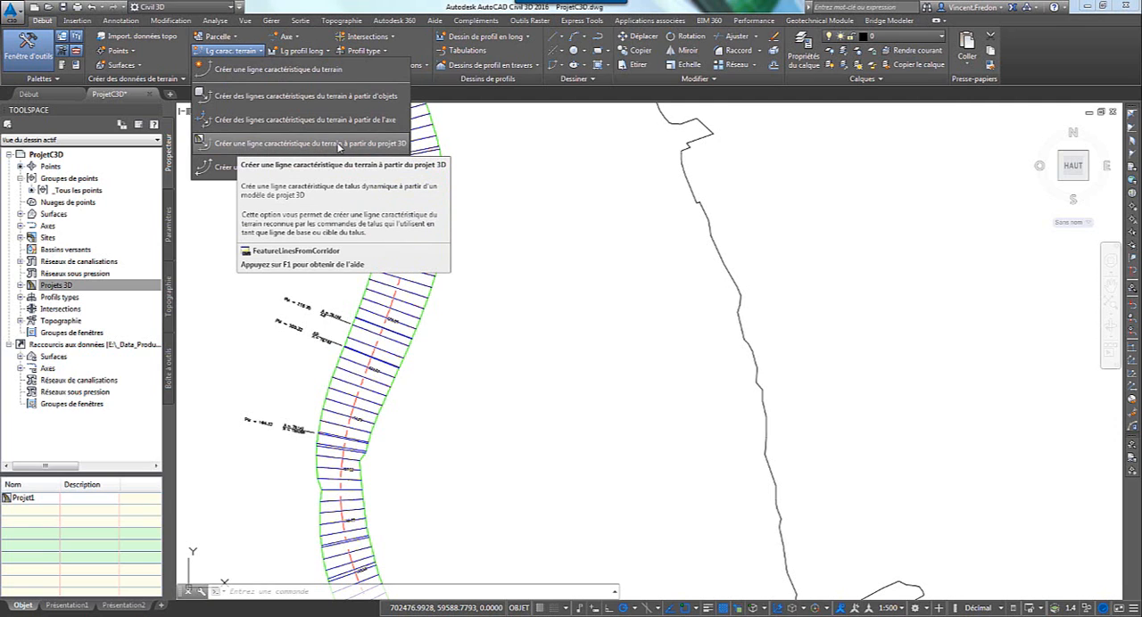
{"action": "left_click", "coordinate": [339, 144]}
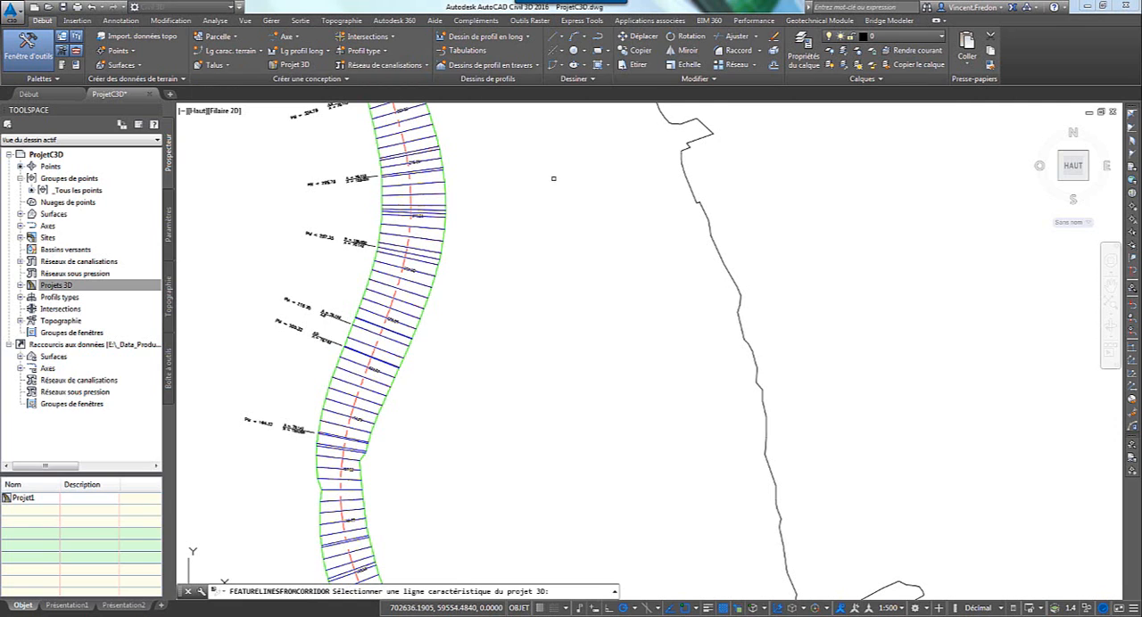
{"action": "left_click", "coordinate": [443, 186]}
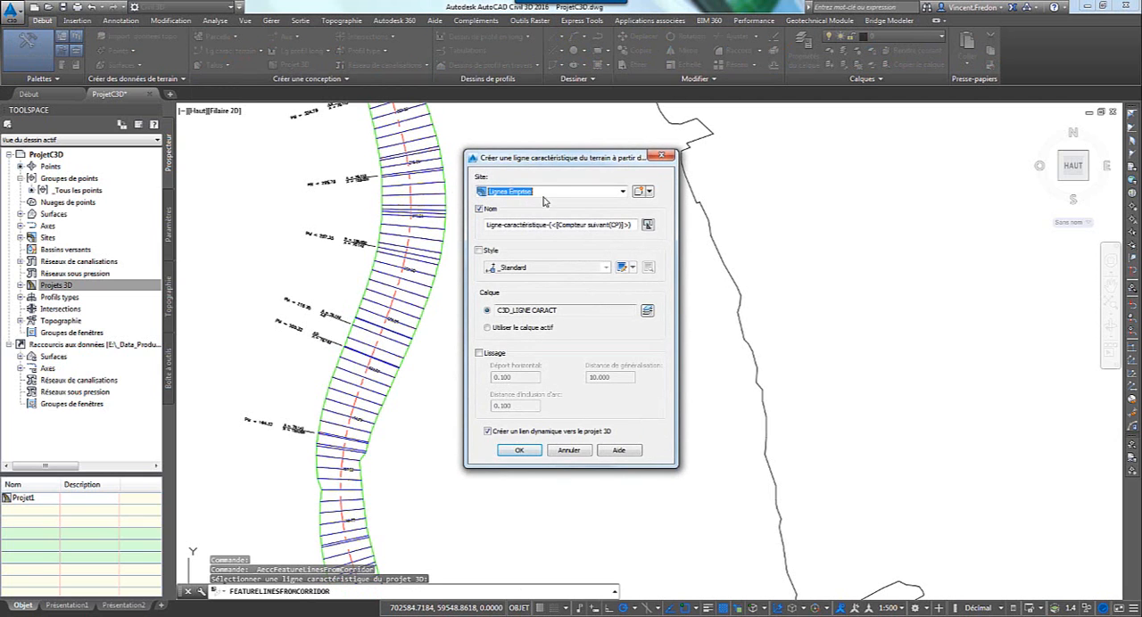
{"action": "left_click", "coordinate": [491, 226]}
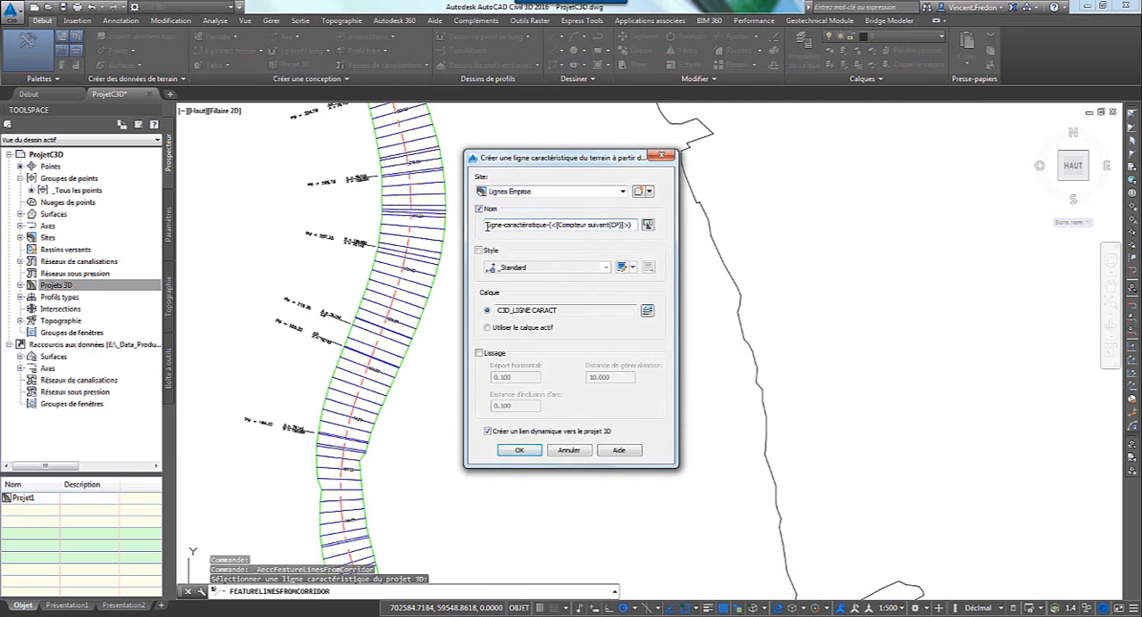
{"action": "left_click_drag", "start_coordinate": [487, 225], "coordinate": [663, 229]}
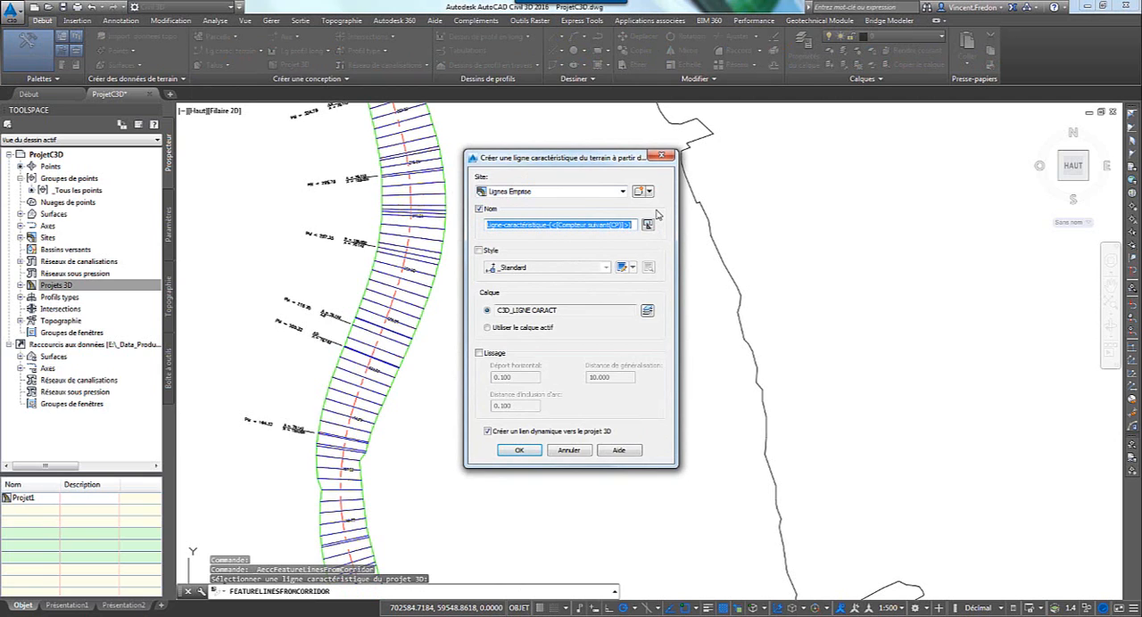
{"action": "type", "text": "EET est"}
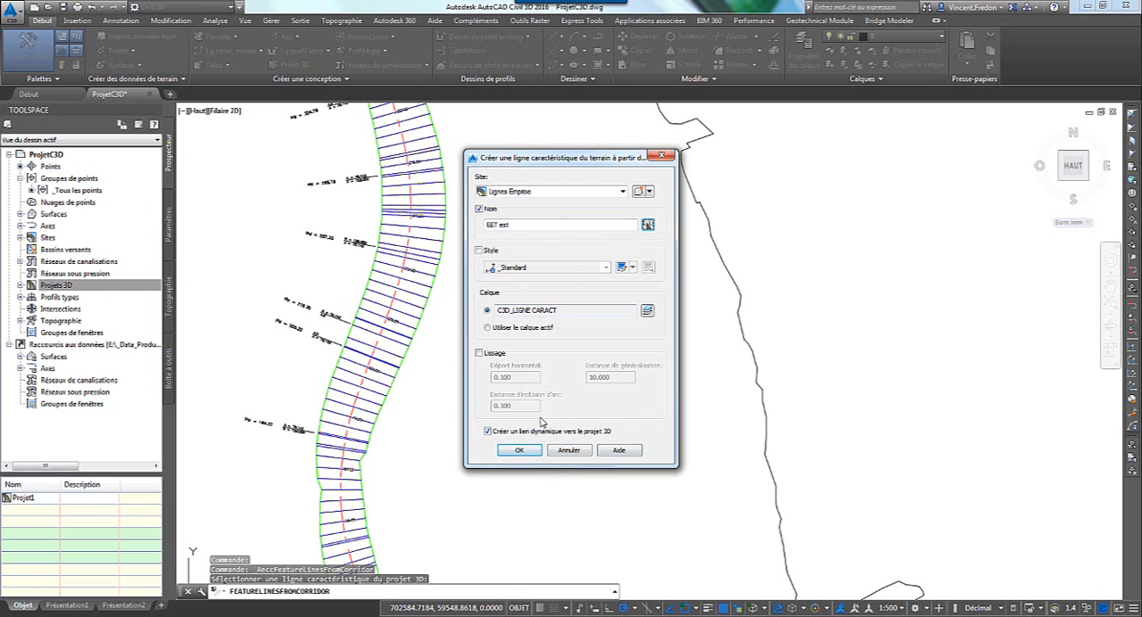
{"action": "left_click", "coordinate": [528, 450]}
{"action": "key", "text": "Escape"}
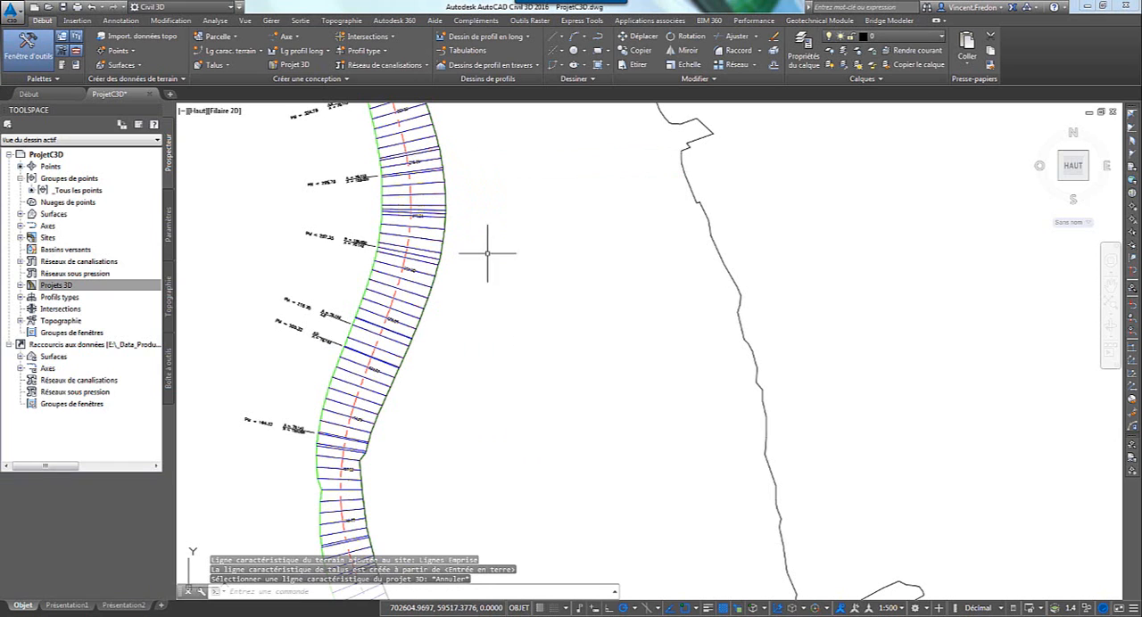
{"action": "left_click", "coordinate": [447, 216]}
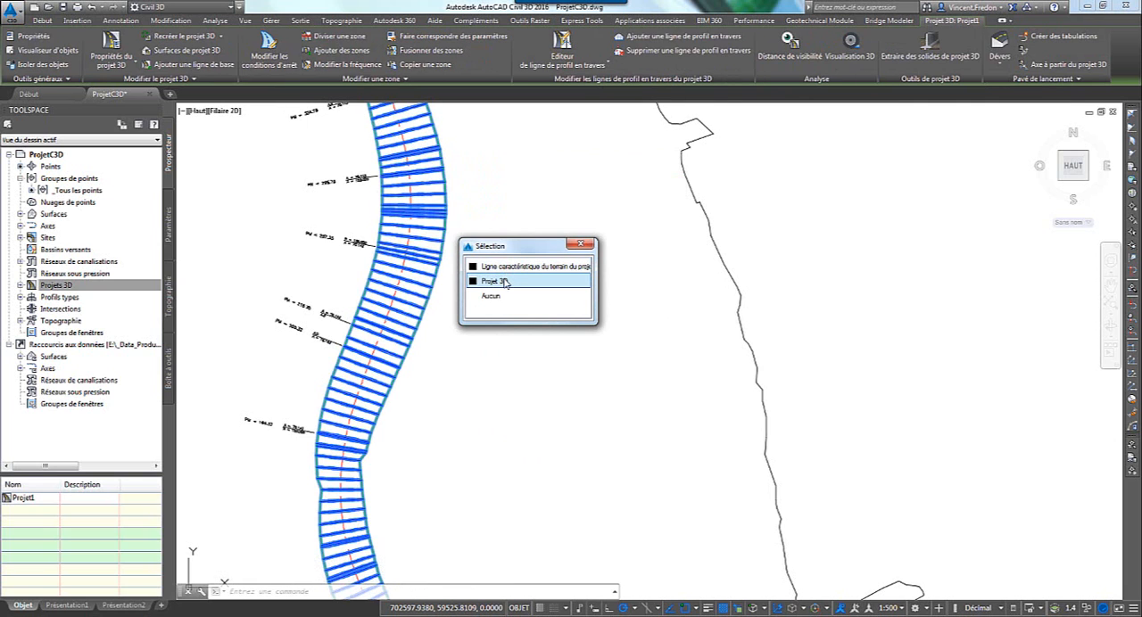
{"action": "key", "text": "Escape"}
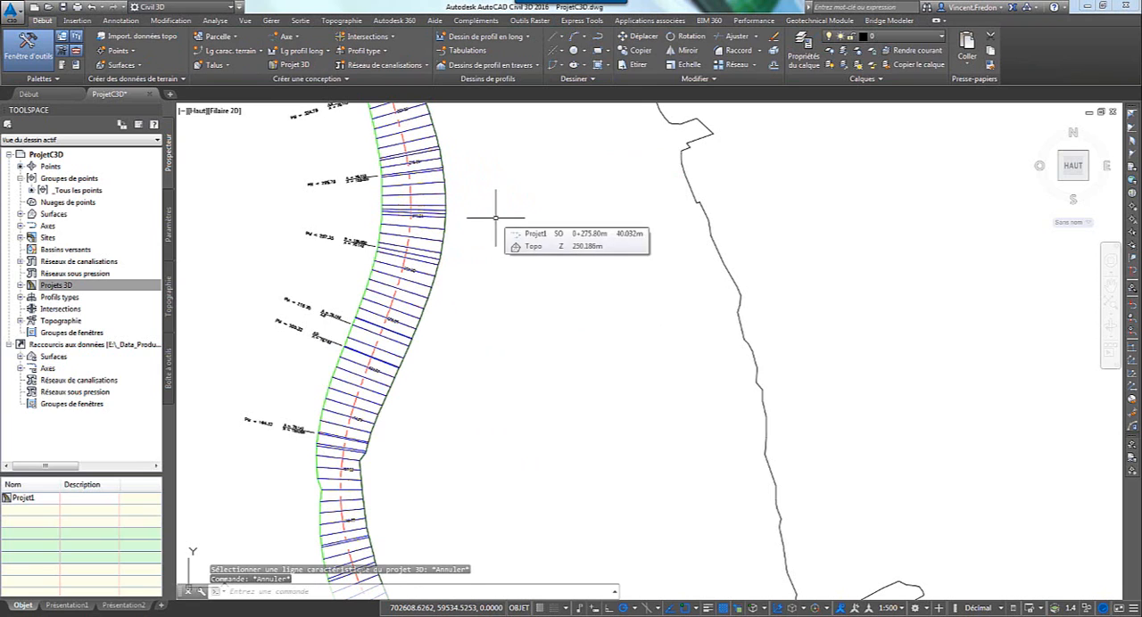
Create a stepped offset of the "EET est" feature line, 2 m outward to the east, with an elevation difference of 0.
{"action": "left_click", "coordinate": [258, 52]}
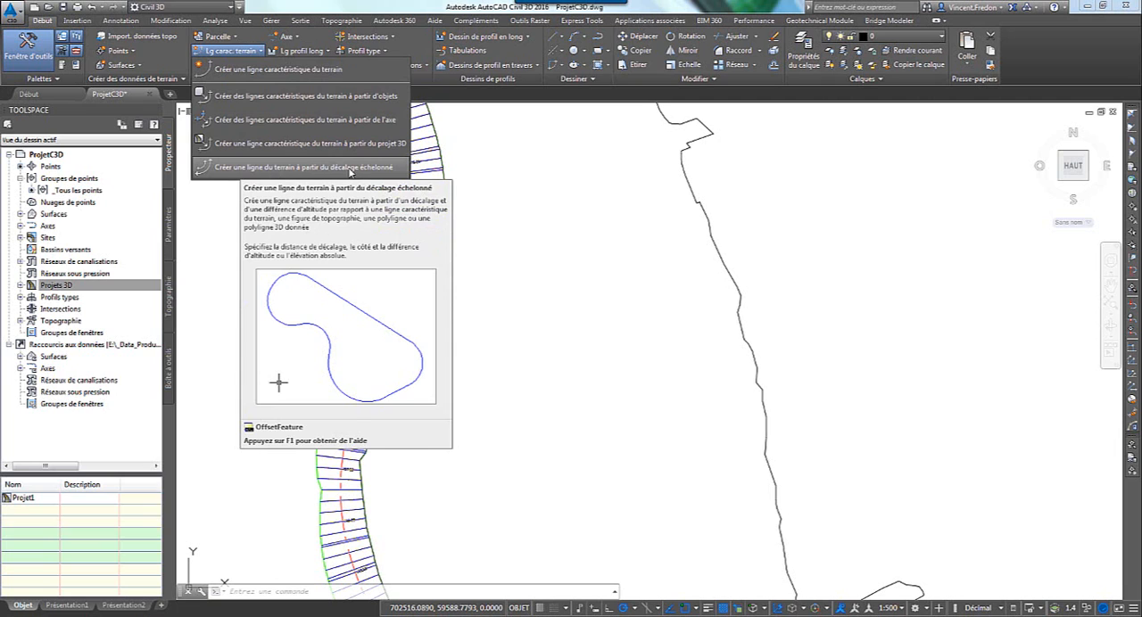
{"action": "left_click", "coordinate": [350, 168]}
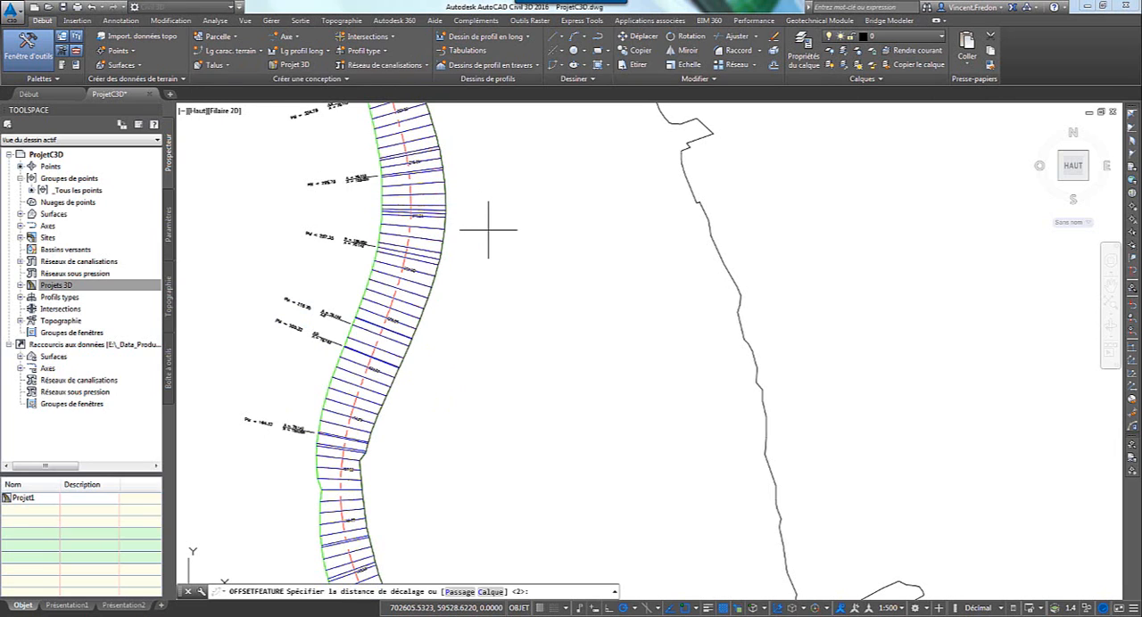
{"action": "type", "text": "2"}
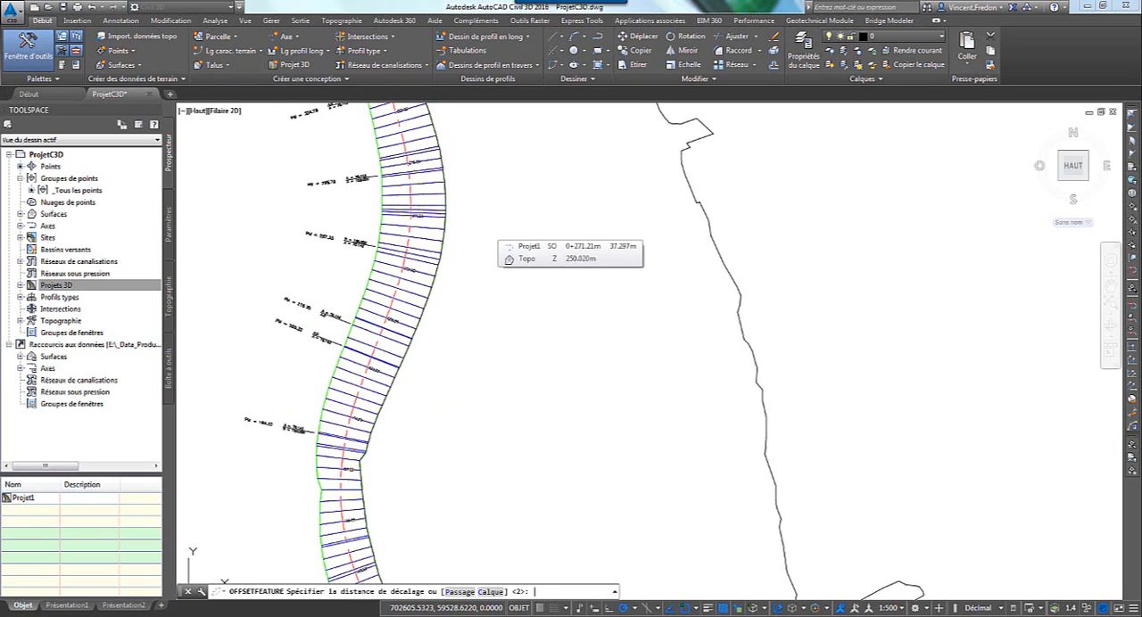
{"action": "key", "text": "Return"}
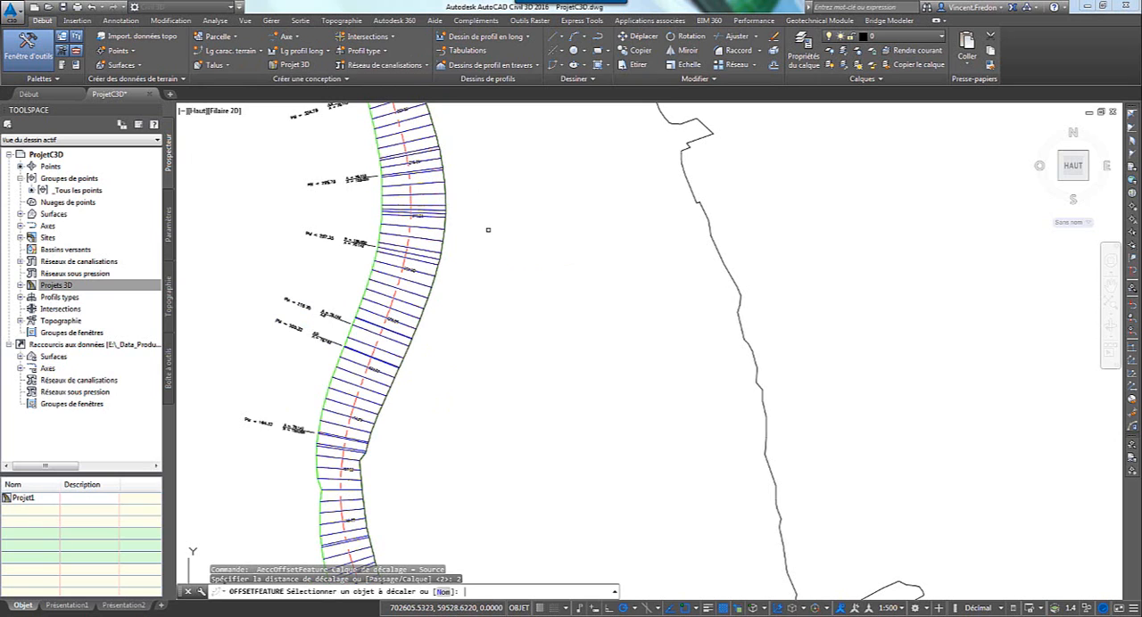
{"action": "left_click", "coordinate": [450, 181]}
{"action": "left_click", "coordinate": [493, 230]}
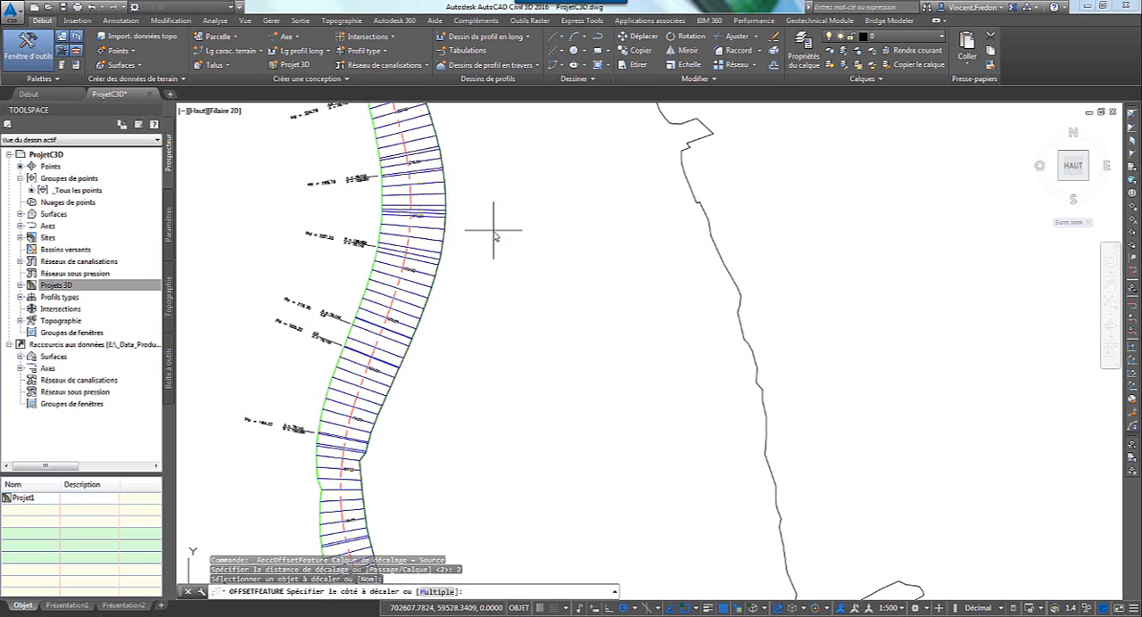
{"action": "left_click", "coordinate": [495, 231]}
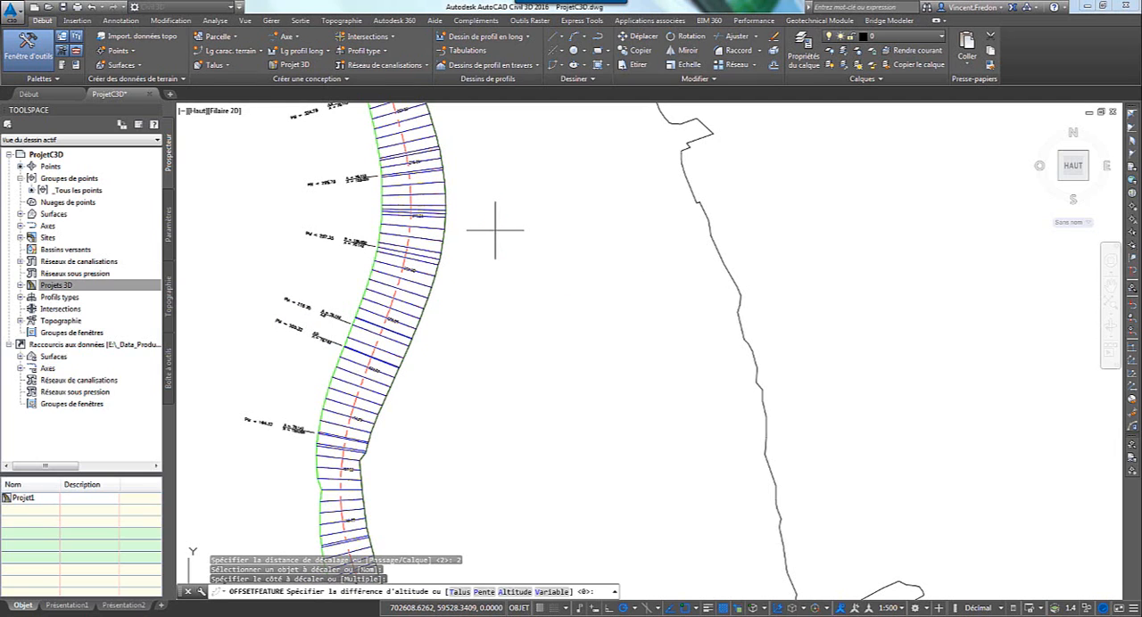
{"action": "key", "text": "Return"}
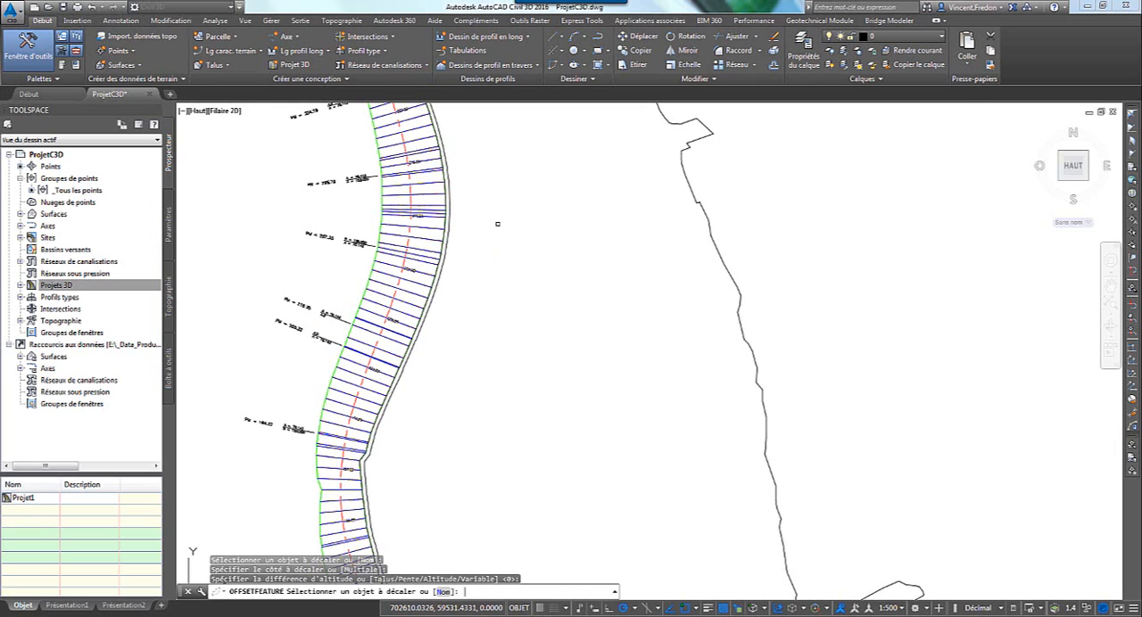
{"action": "key", "text": "Escape"}
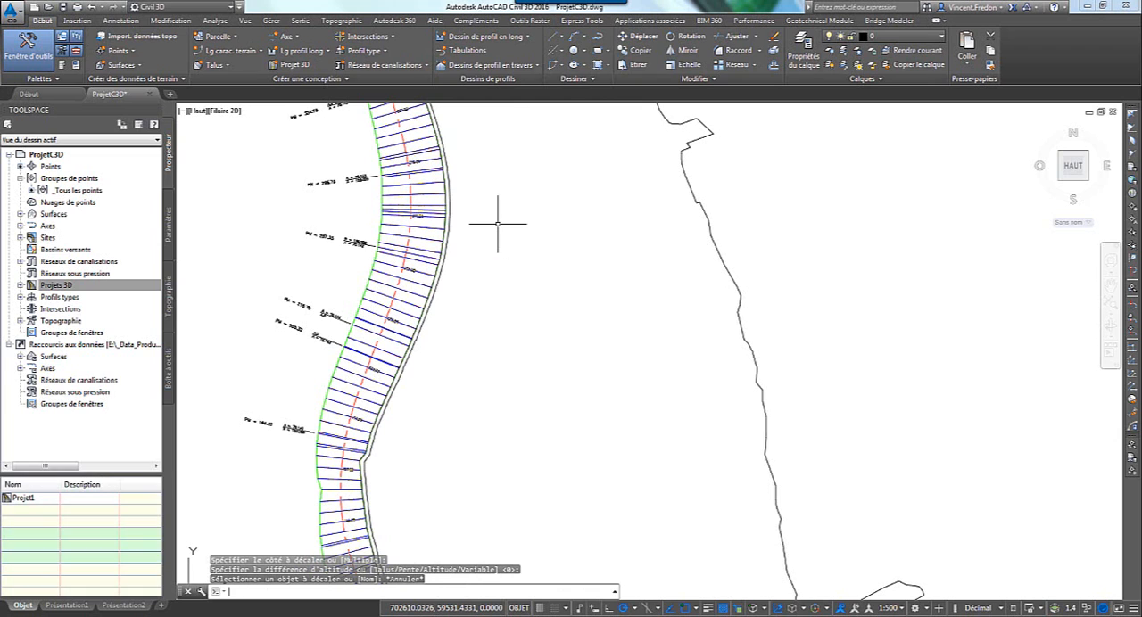
{"action": "left_click", "coordinate": [448, 211]}
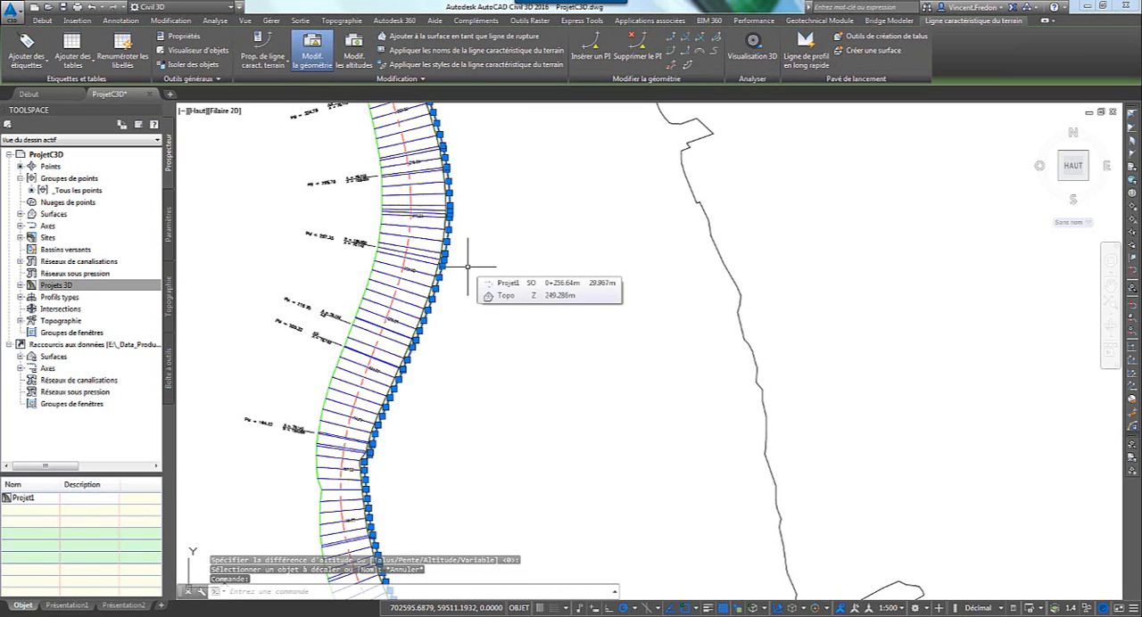
{"action": "key", "text": "Escape"}
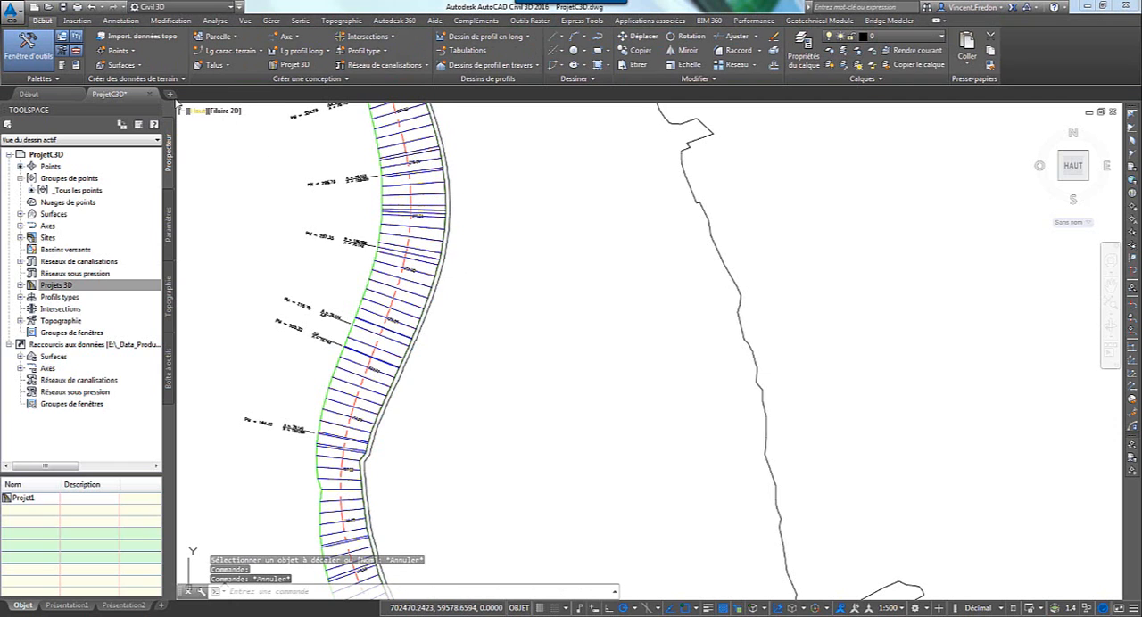
Open the point creation tools and start automatic point creation (Automatique).
{"action": "left_click", "coordinate": [132, 51]}
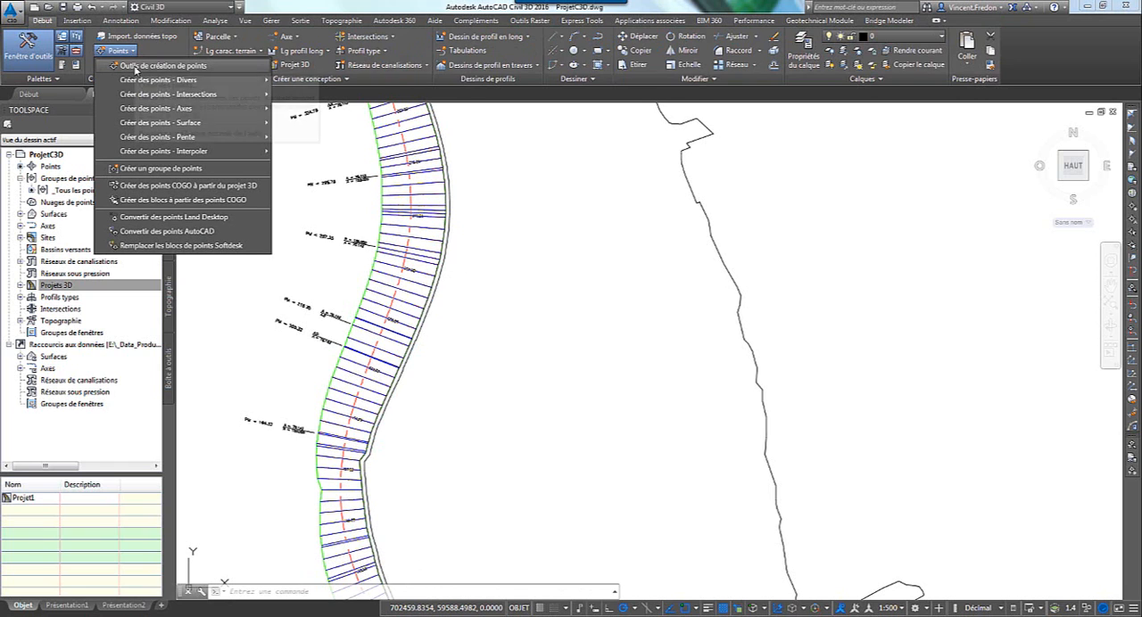
{"action": "left_click", "coordinate": [136, 66]}
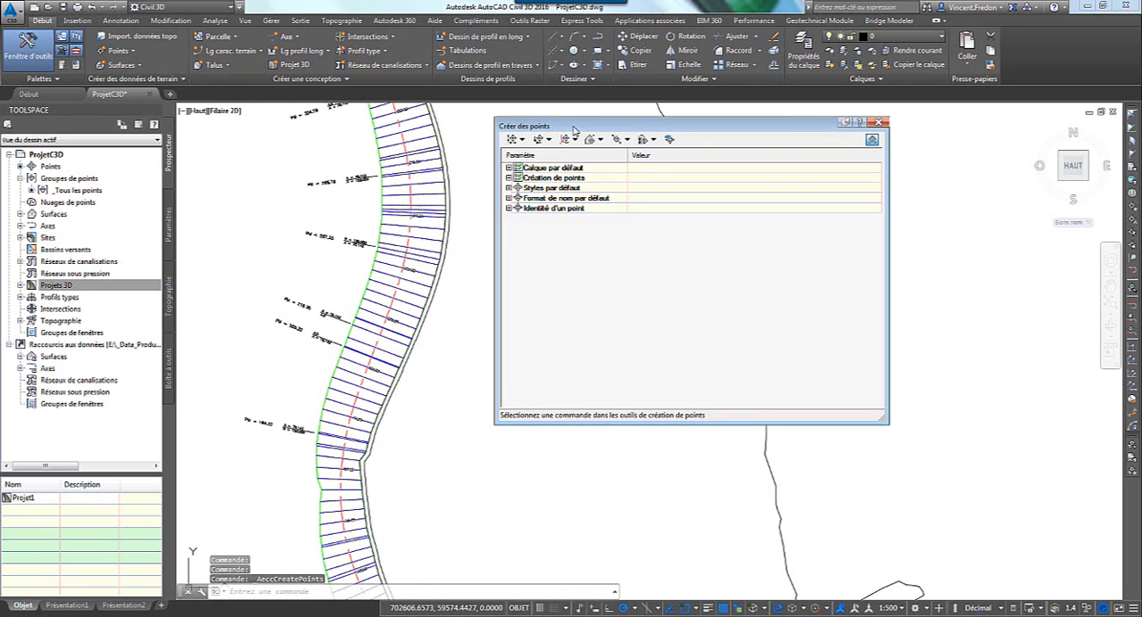
{"action": "left_click_drag", "start_coordinate": [576, 129], "coordinate": [629, 137]}
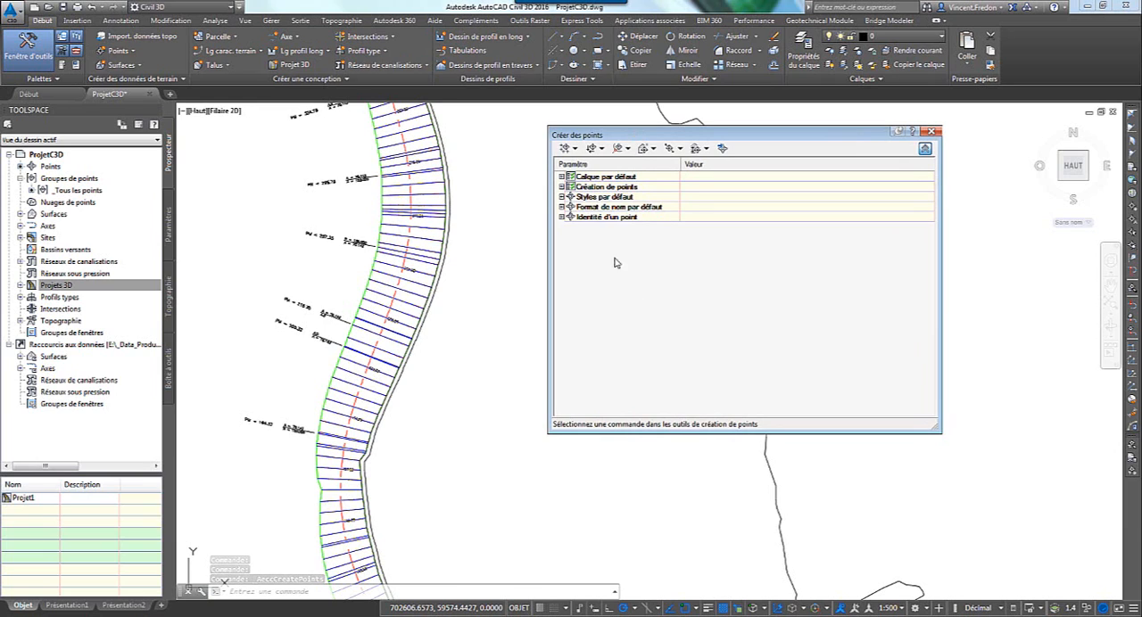
{"action": "left_click_drag", "start_coordinate": [625, 136], "coordinate": [631, 135]}
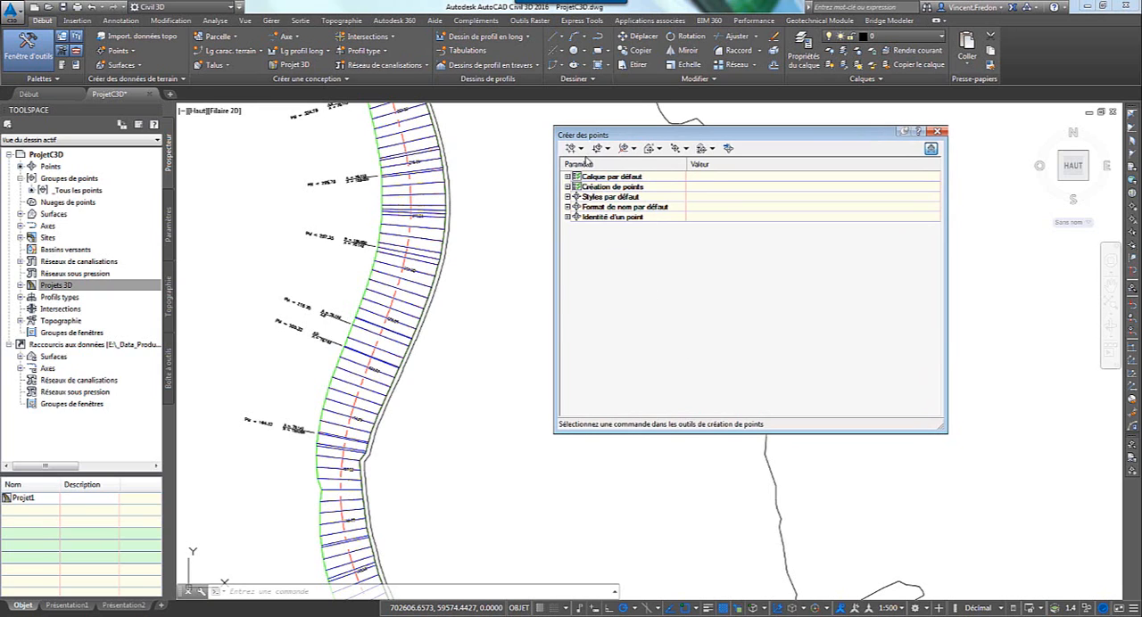
{"action": "left_click", "coordinate": [580, 148]}
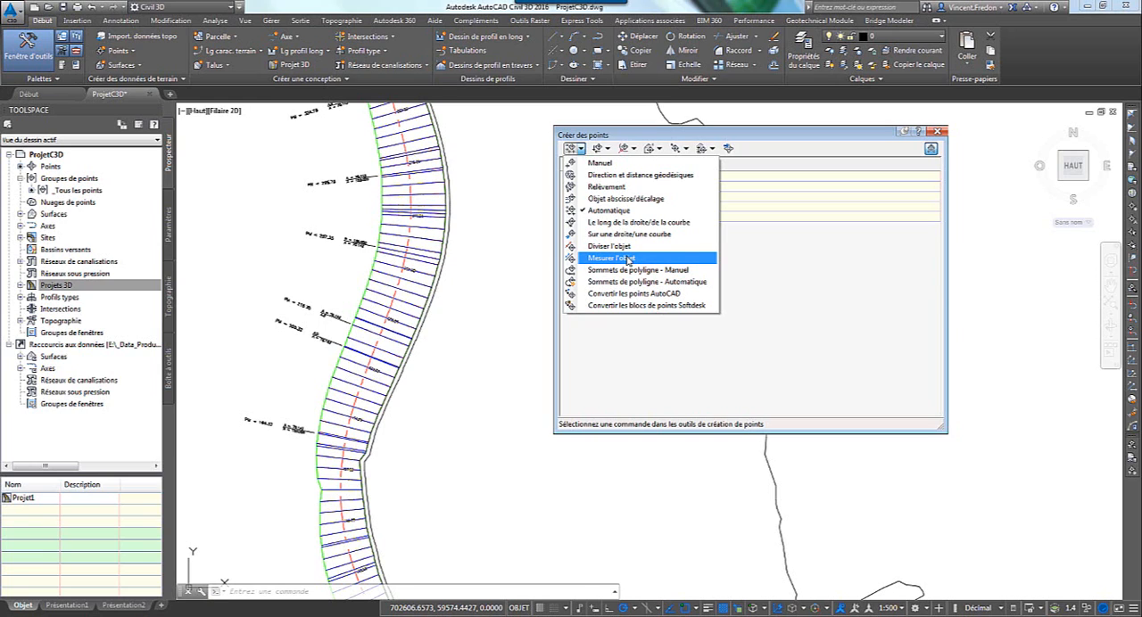
{"action": "left_click", "coordinate": [609, 211]}
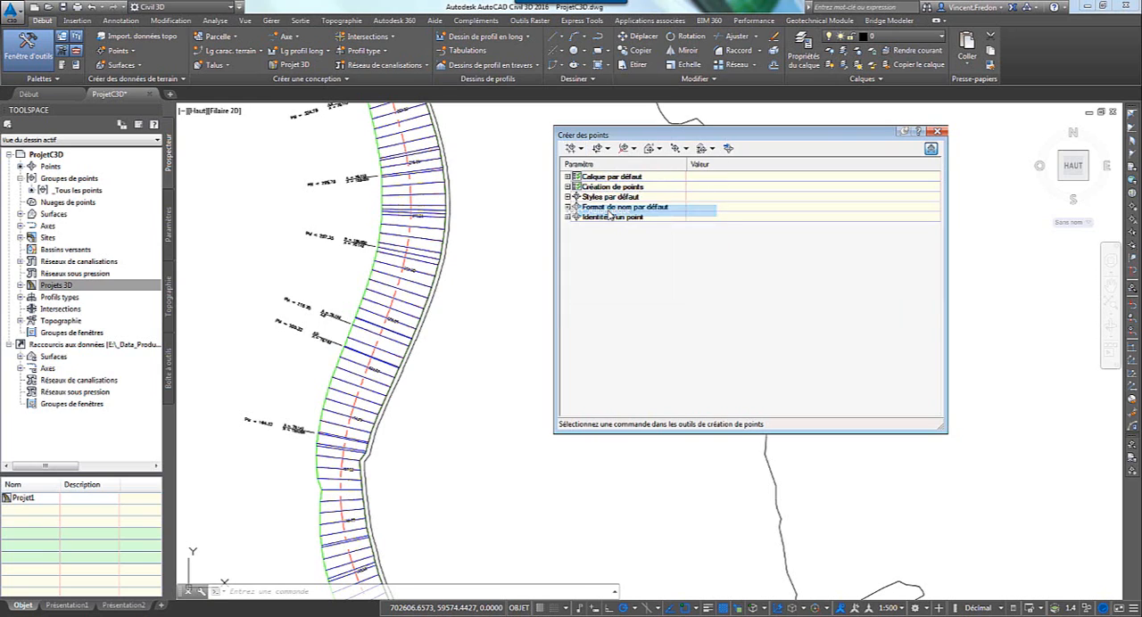
{"action": "left_click", "coordinate": [930, 148]}
{"action": "left_click", "coordinate": [810, 157]}
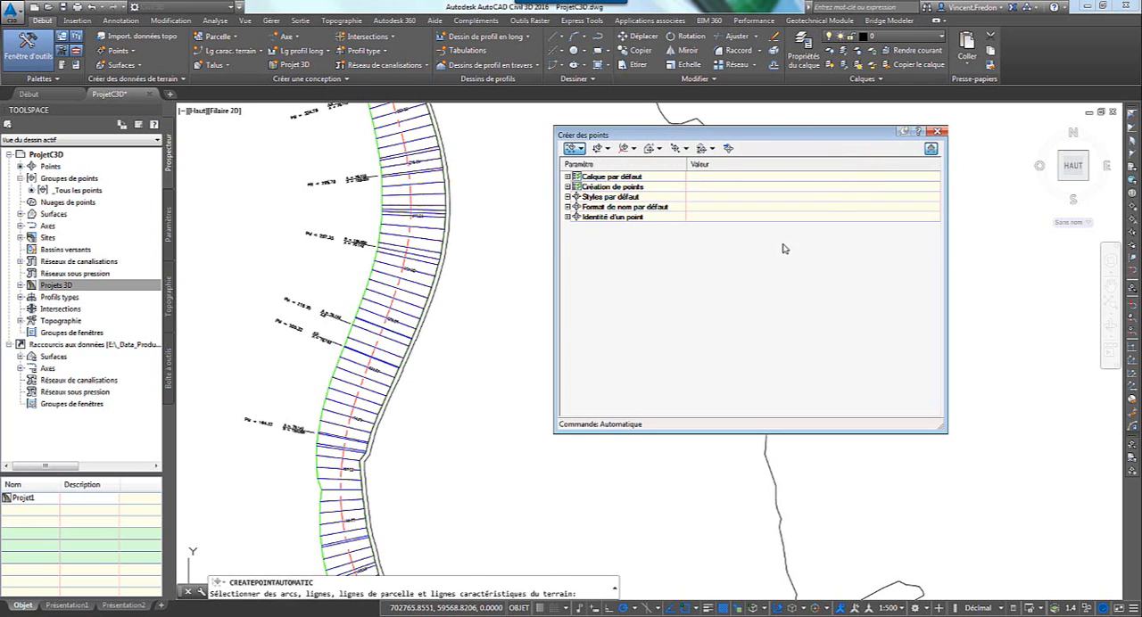
Review the point creation settings: elevation, name and description prompts, default description, default styles, name formats and point identity numbering.
{"action": "left_click", "coordinate": [567, 187]}
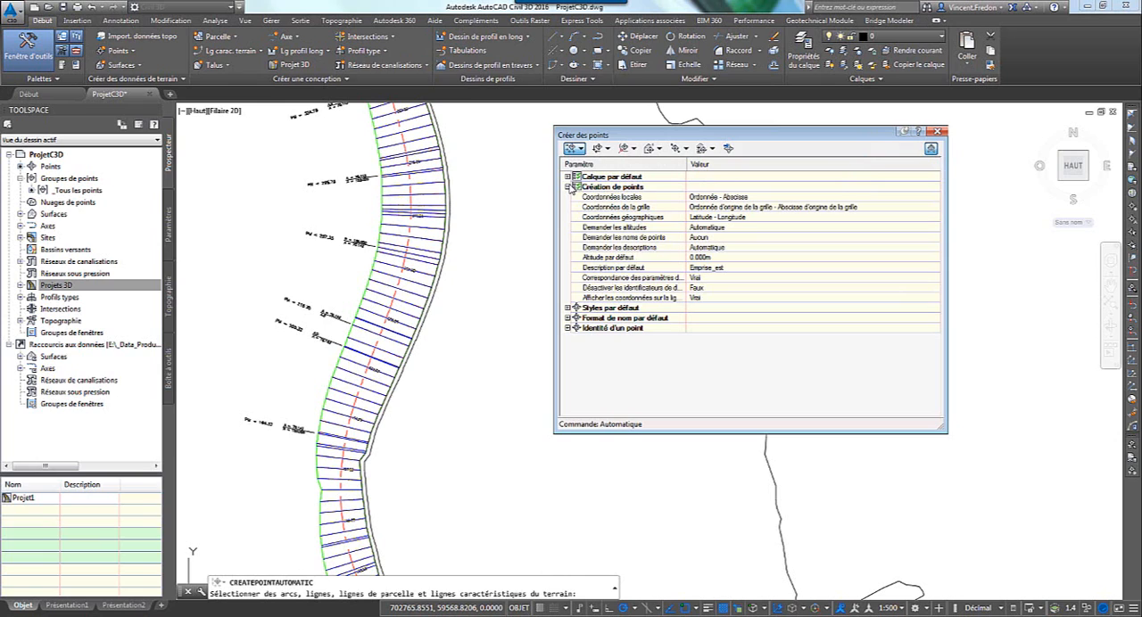
{"action": "left_click", "coordinate": [568, 306]}
{"action": "left_click", "coordinate": [567, 338]}
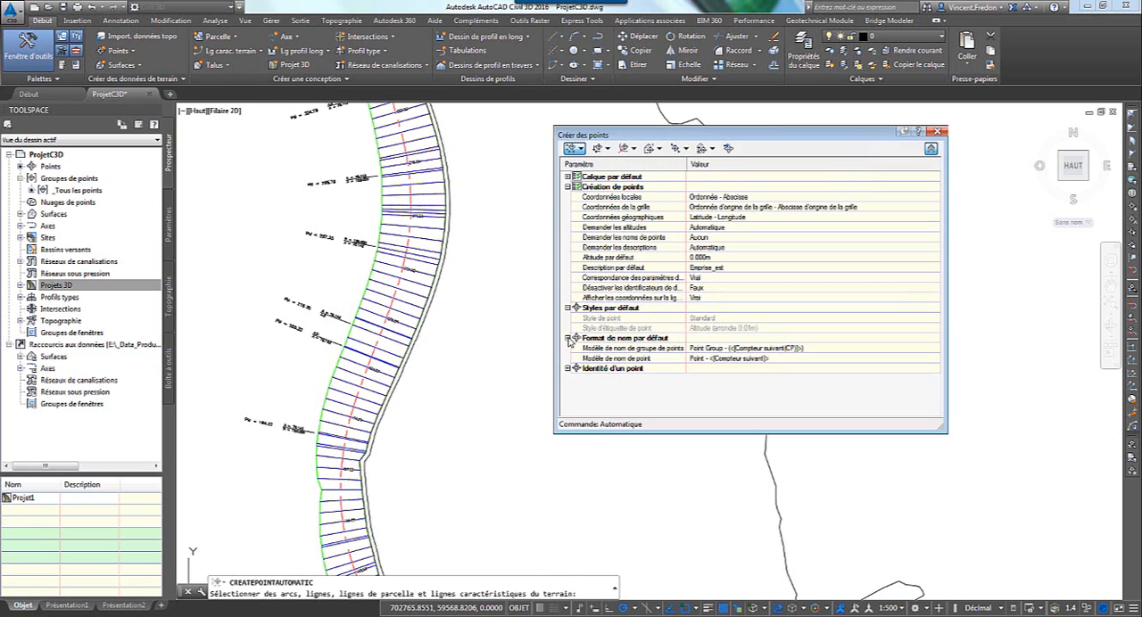
{"action": "left_click", "coordinate": [568, 368]}
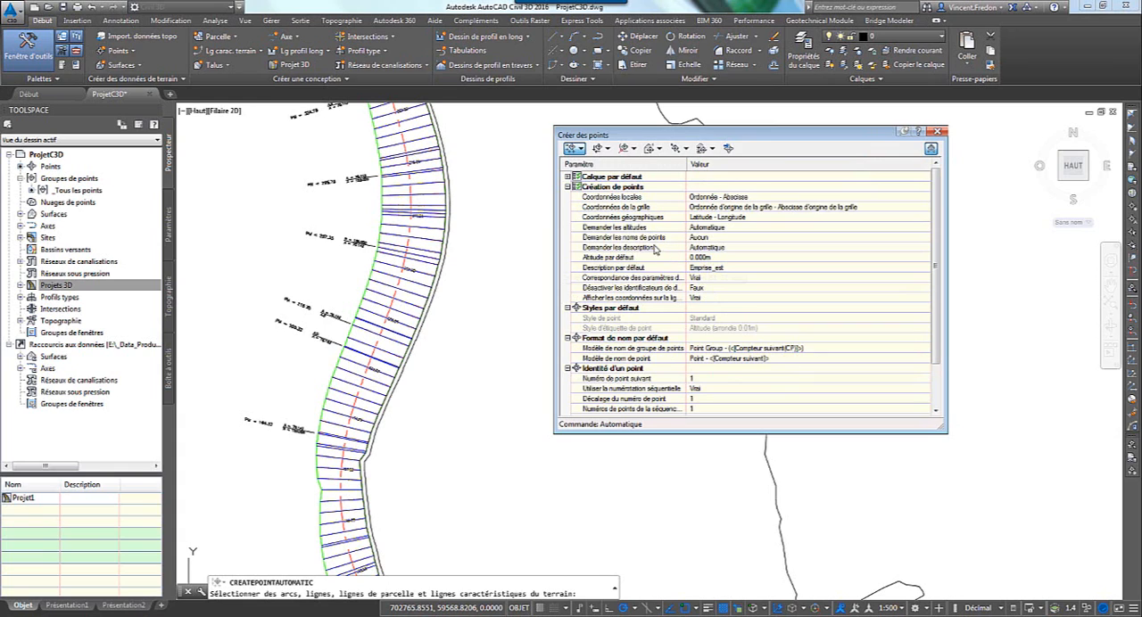
{"action": "left_click", "coordinate": [728, 229]}
{"action": "left_click", "coordinate": [729, 230]}
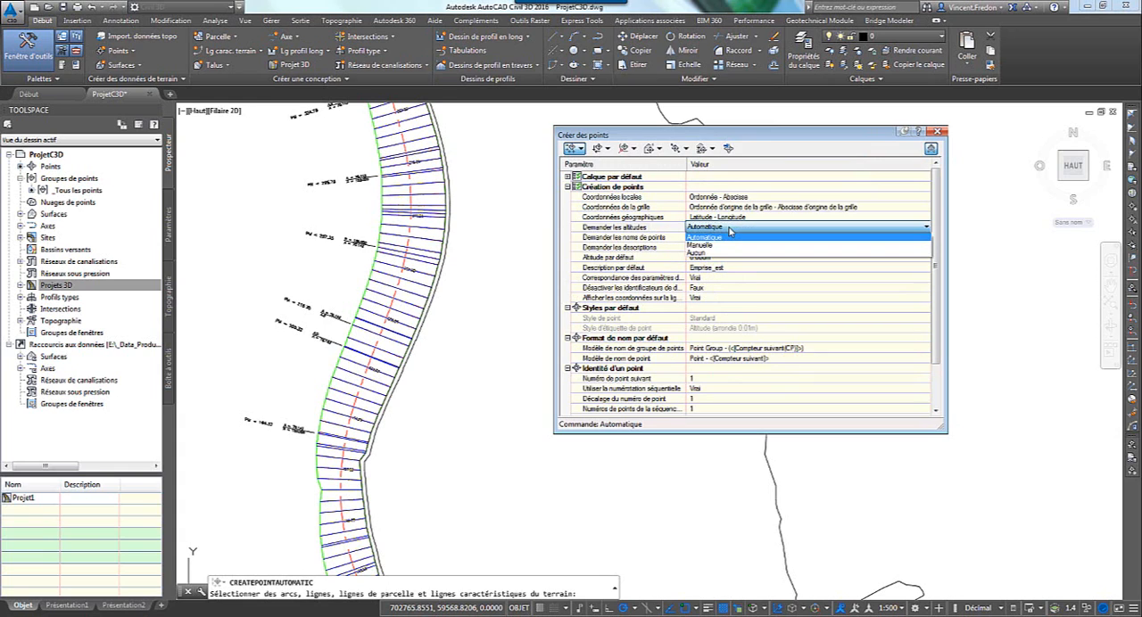
{"action": "left_click", "coordinate": [729, 230]}
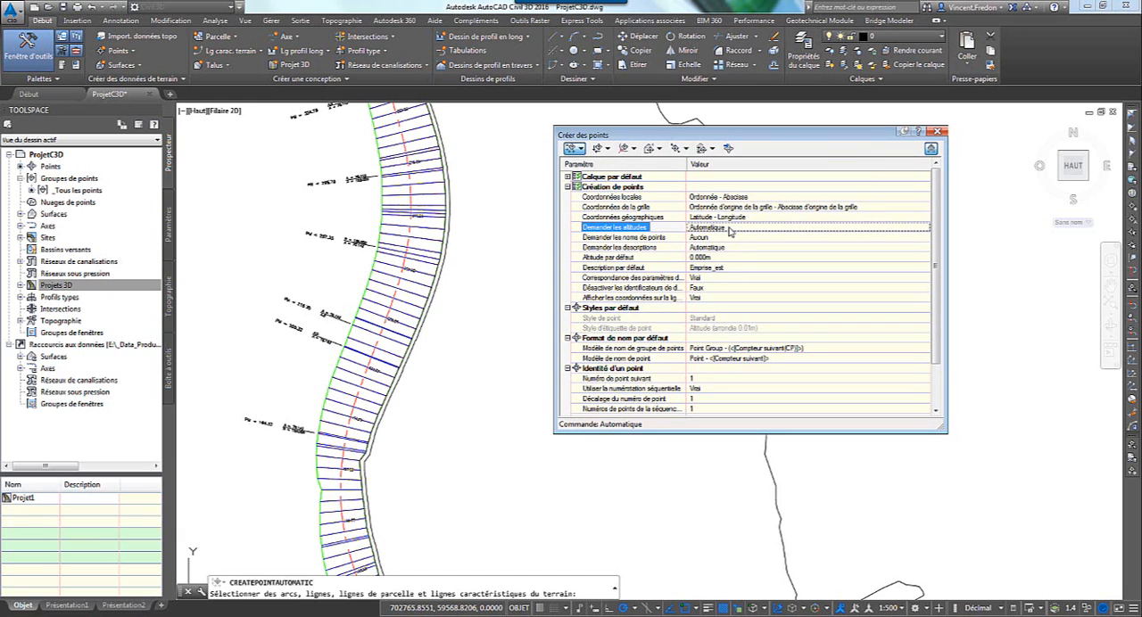
{"action": "left_click", "coordinate": [713, 239]}
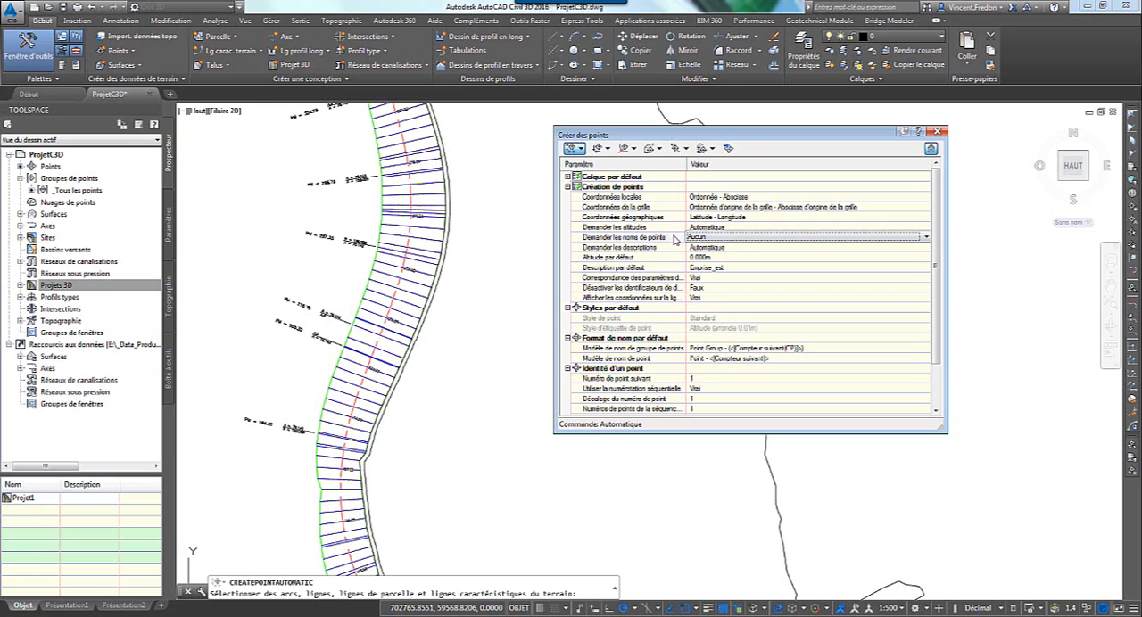
{"action": "left_click", "coordinate": [662, 250]}
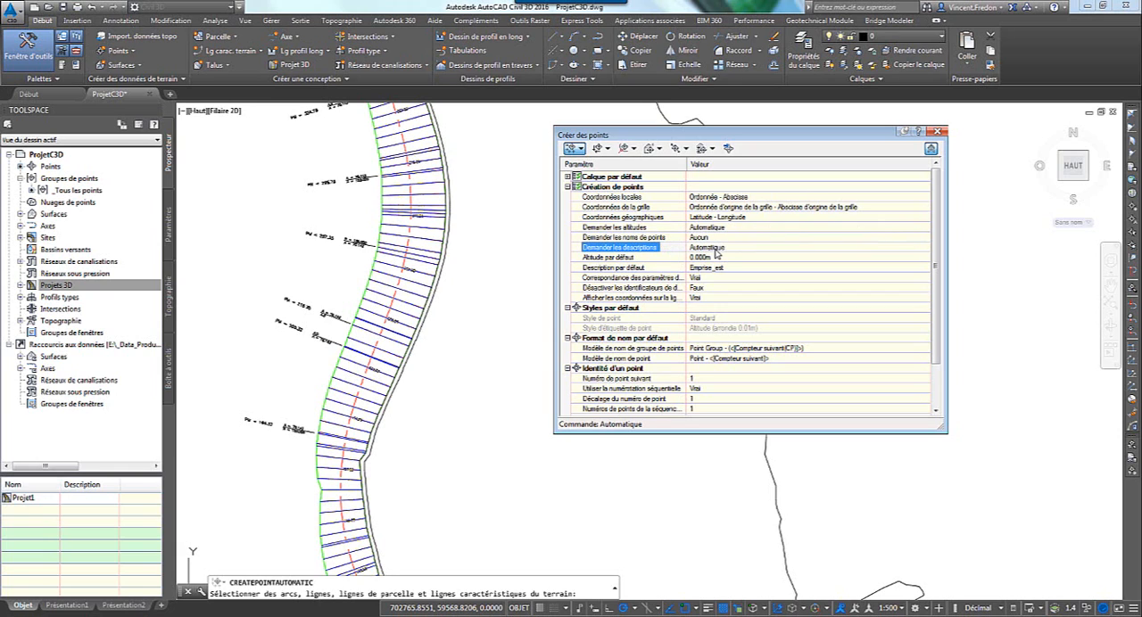
{"action": "left_click", "coordinate": [652, 269]}
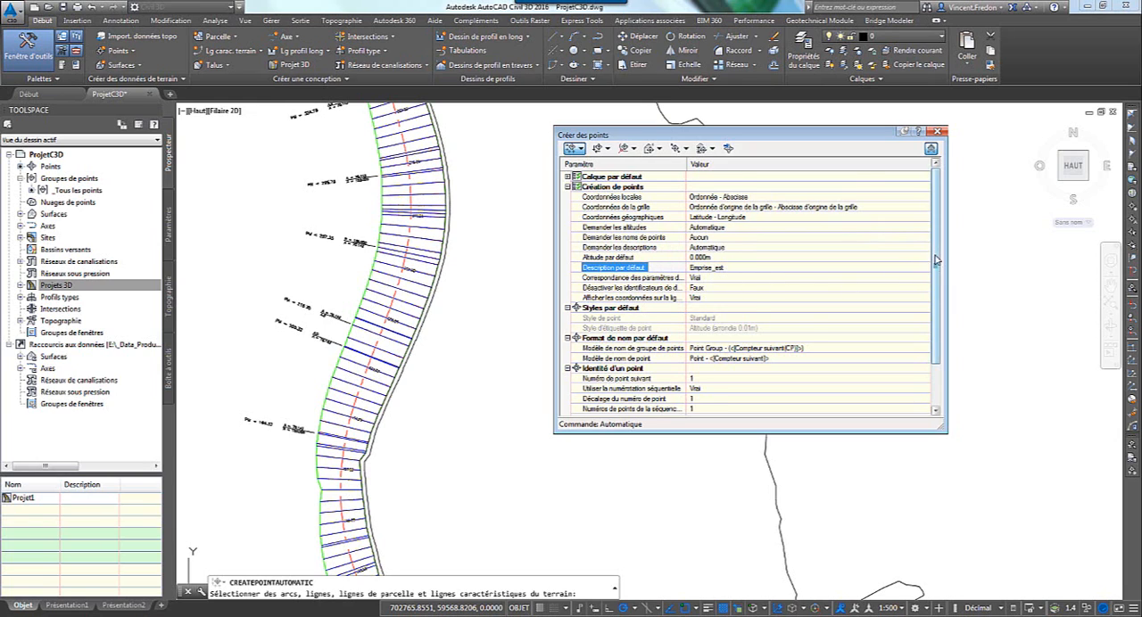
{"action": "left_click_drag", "start_coordinate": [934, 260], "coordinate": [935, 328]}
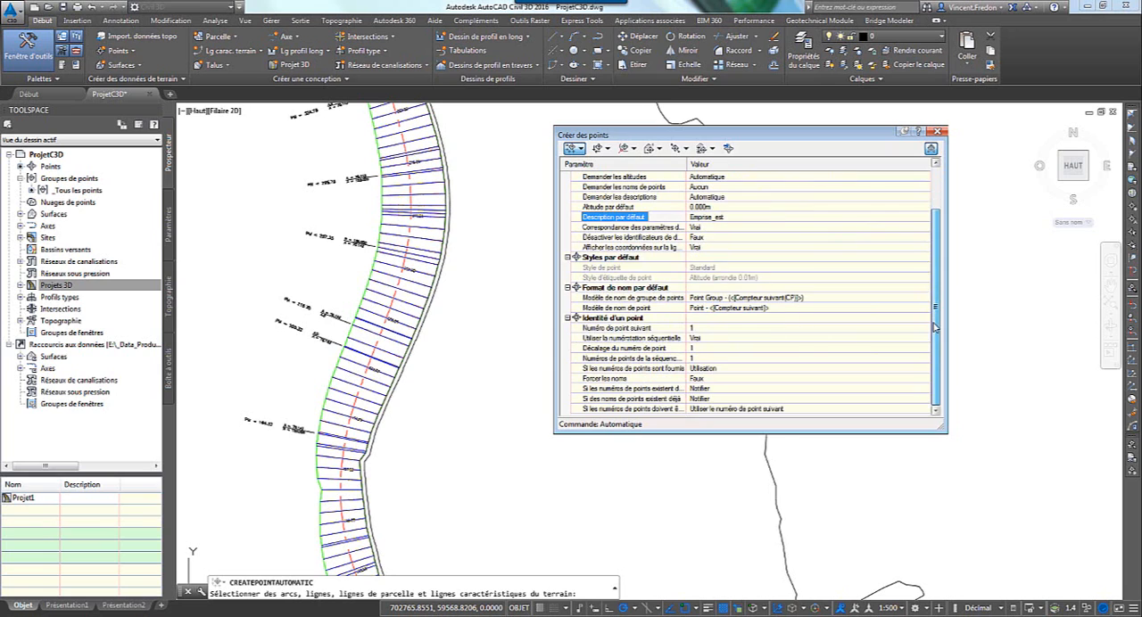
{"action": "left_click", "coordinate": [713, 329]}
{"action": "left_click", "coordinate": [649, 330]}
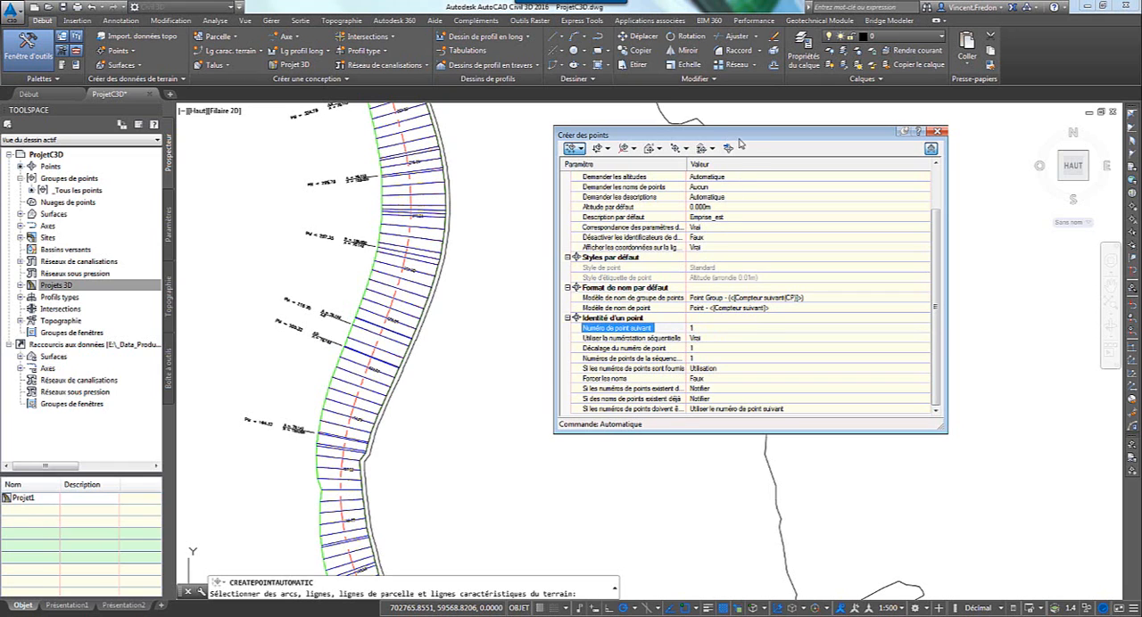
Create points automatically at the vertices of the offset right-of-way feature line east of the corridor.
{"action": "left_click_drag", "start_coordinate": [740, 137], "coordinate": [759, 135]}
{"action": "key", "text": "Escape"}
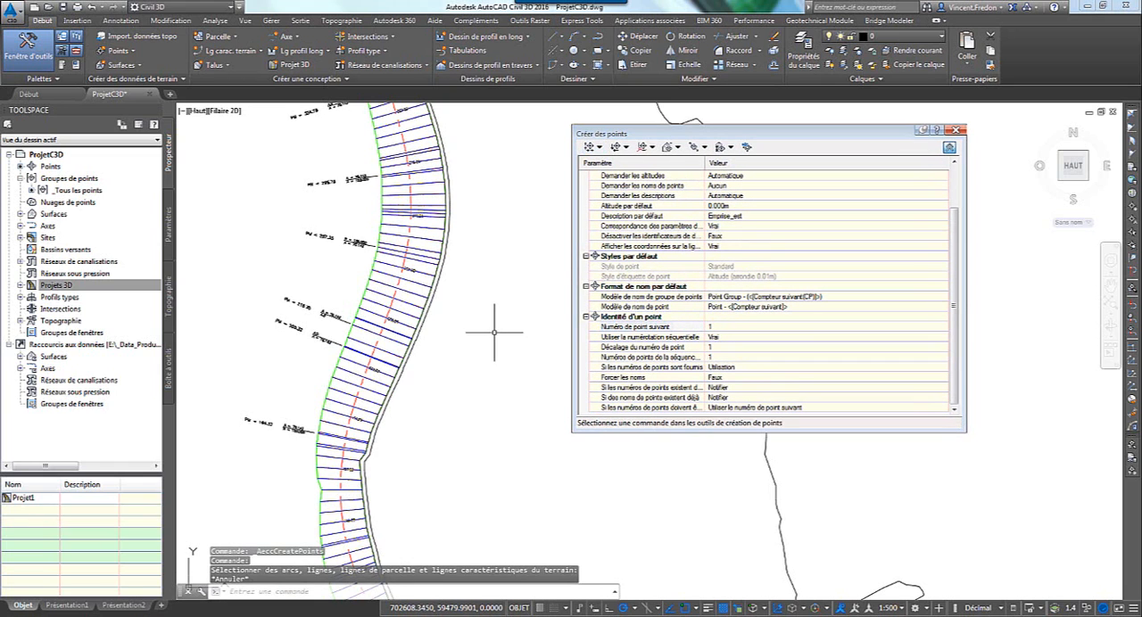
{"action": "left_click", "coordinate": [591, 149]}
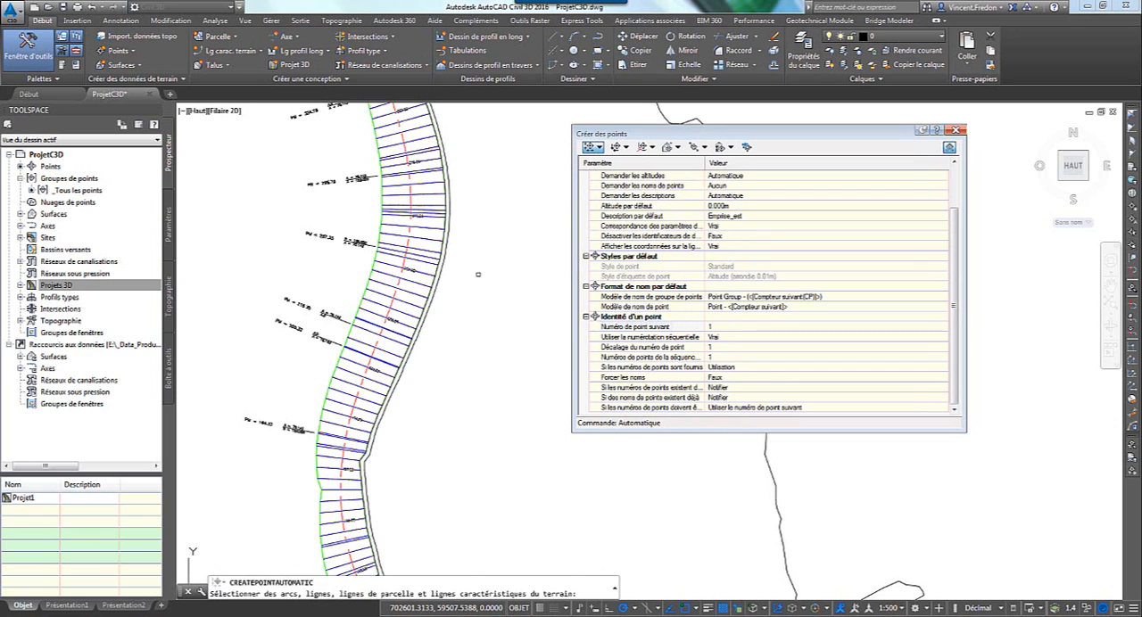
{"action": "scroll", "coordinate": [469, 266], "scroll_direction": "down", "scroll_amount": 2}
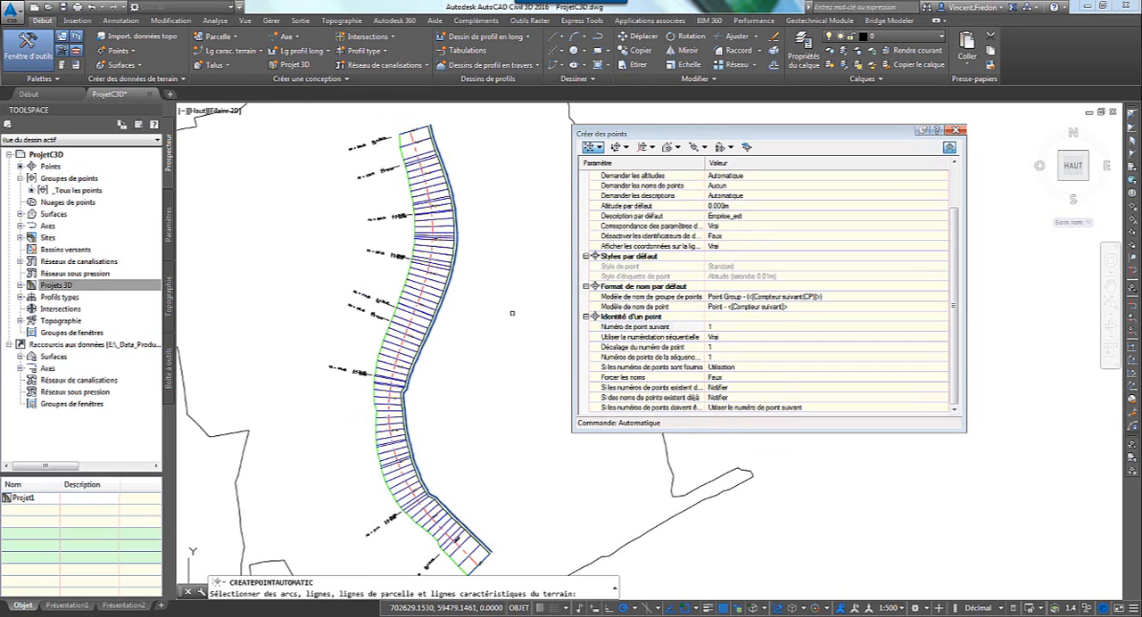
{"action": "key", "text": "Return"}
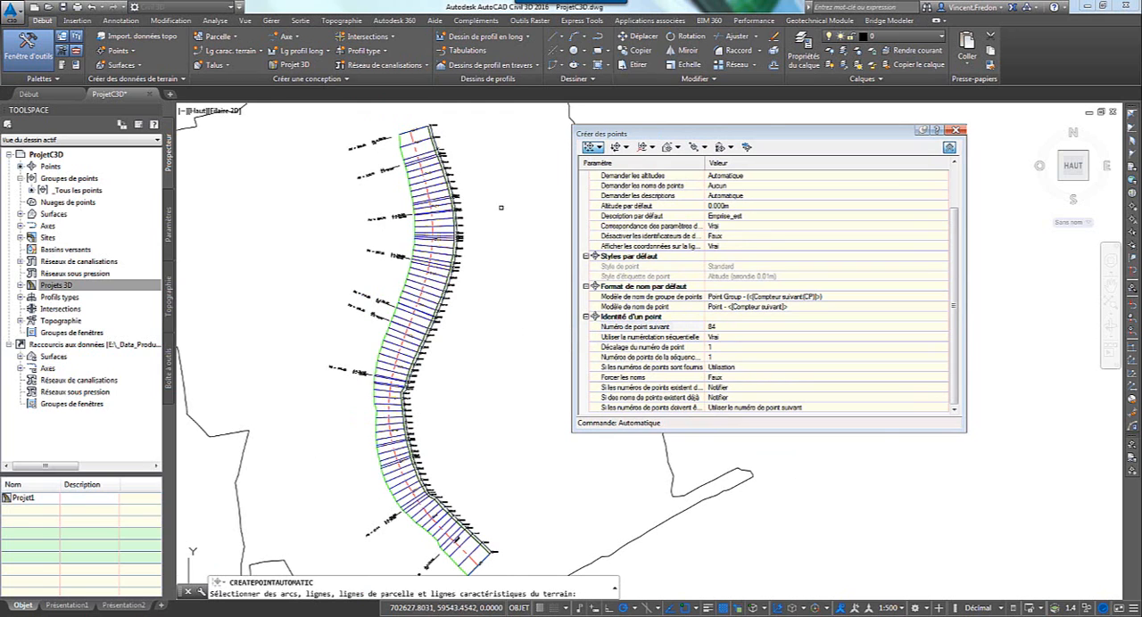
{"action": "scroll", "coordinate": [437, 127], "scroll_direction": "up", "scroll_amount": 5}
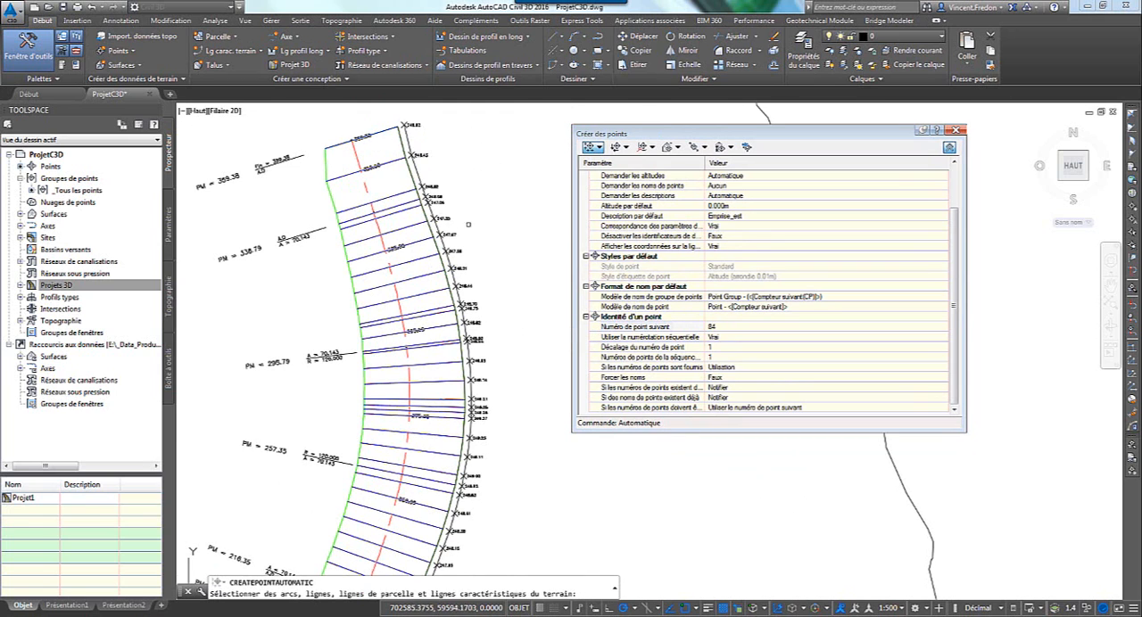
{"action": "middle_click_drag", "start_coordinate": [503, 461], "coordinate": [509, 211]}
{"action": "scroll", "coordinate": [496, 228], "scroll_direction": "up", "scroll_amount": 2}
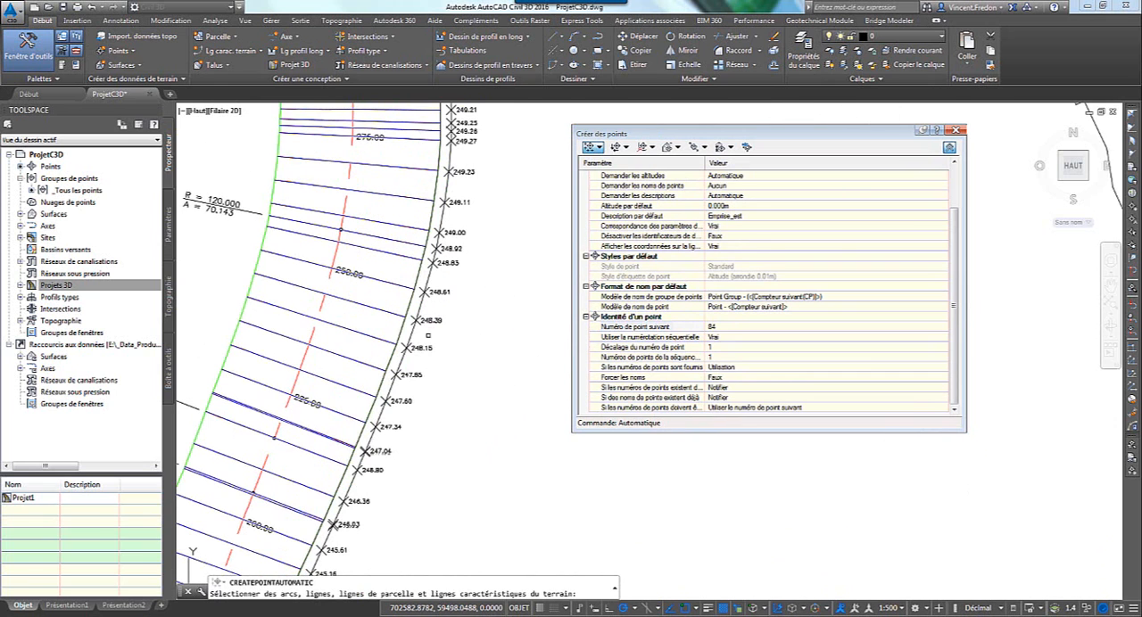
{"action": "left_click", "coordinate": [463, 372]}
{"action": "key", "text": "Escape"}
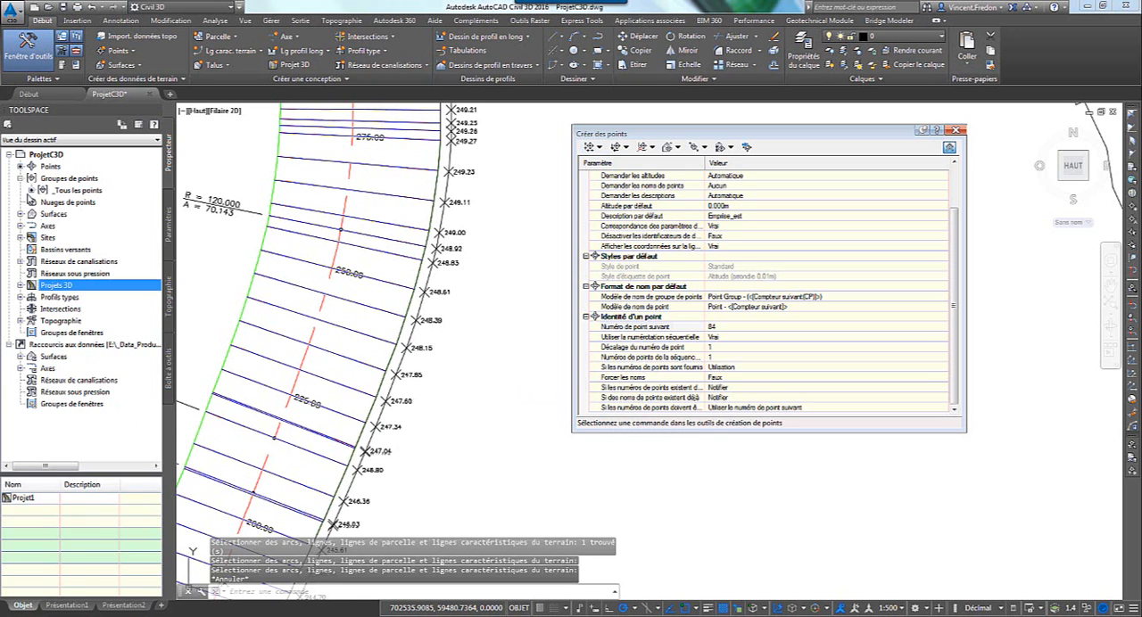
Examine the numbers, coordinates, elevations and descriptions of the points listed in the "_Tous les points" group.
{"action": "scroll", "coordinate": [432, 367], "scroll_direction": "down", "scroll_amount": 2}
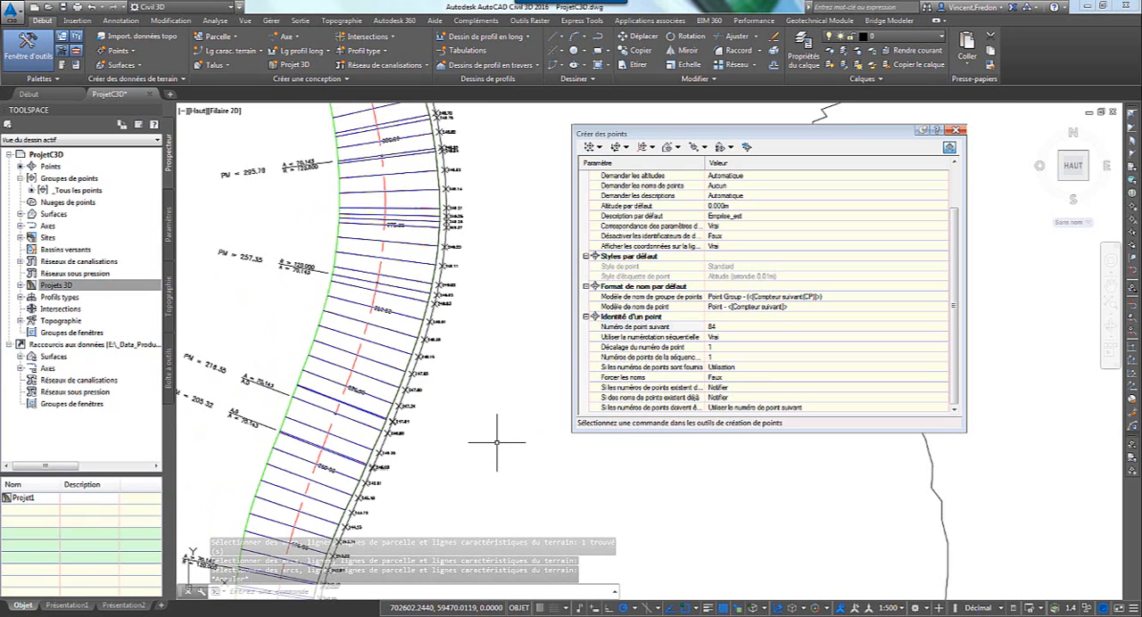
{"action": "scroll", "coordinate": [446, 369], "scroll_direction": "up", "scroll_amount": 1}
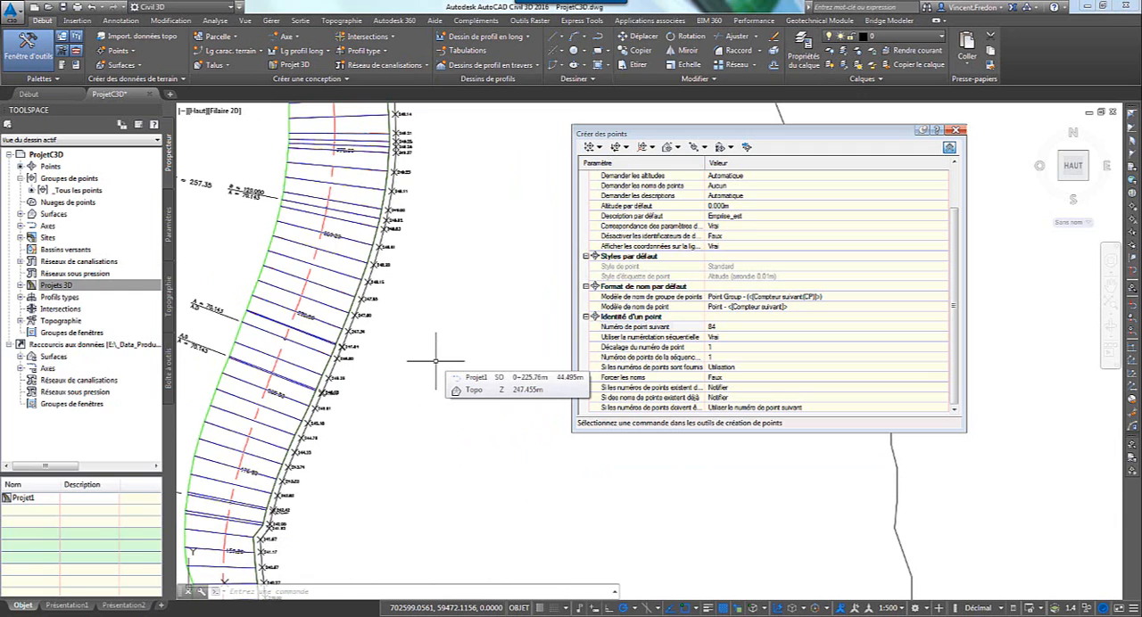
{"action": "left_click", "coordinate": [75, 191]}
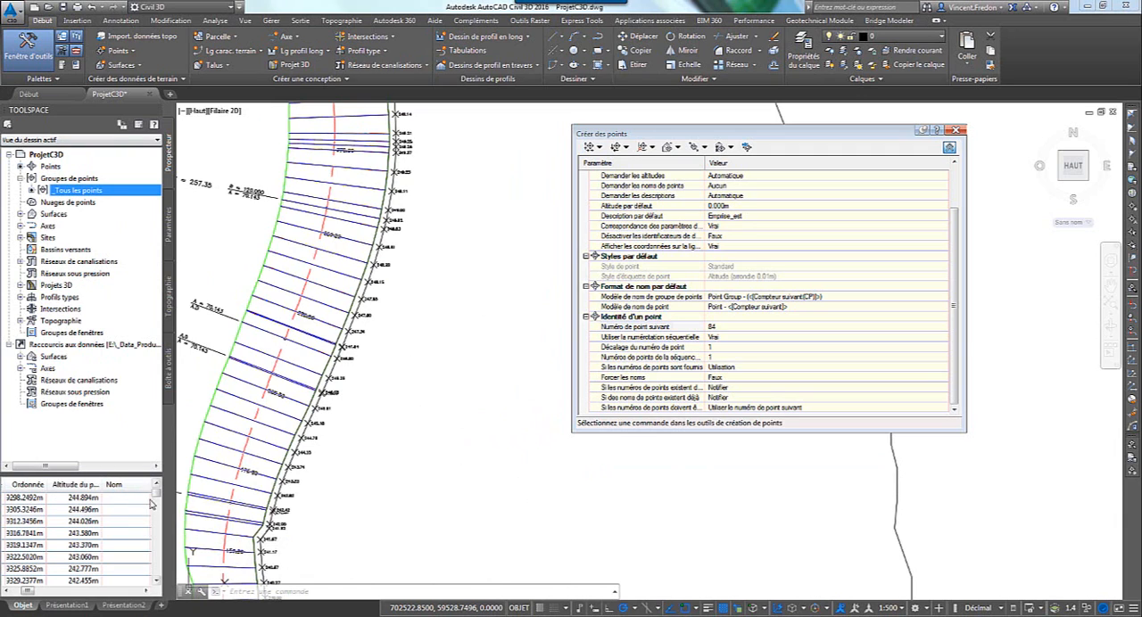
{"action": "left_click_drag", "start_coordinate": [176, 548], "coordinate": [238, 549]}
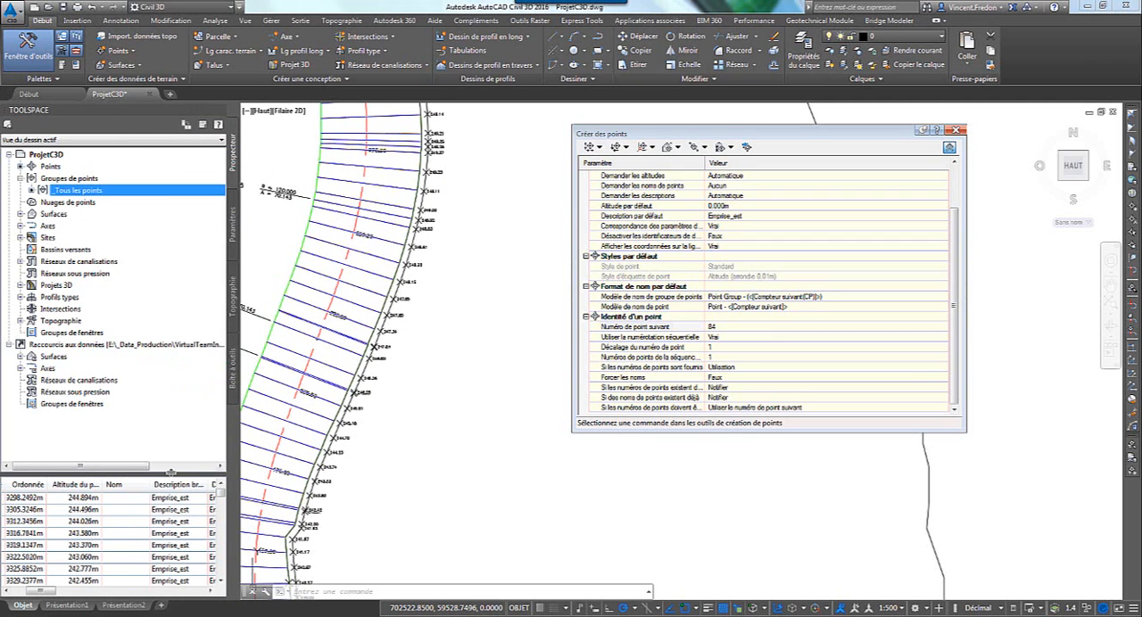
{"action": "left_click_drag", "start_coordinate": [174, 476], "coordinate": [174, 399]}
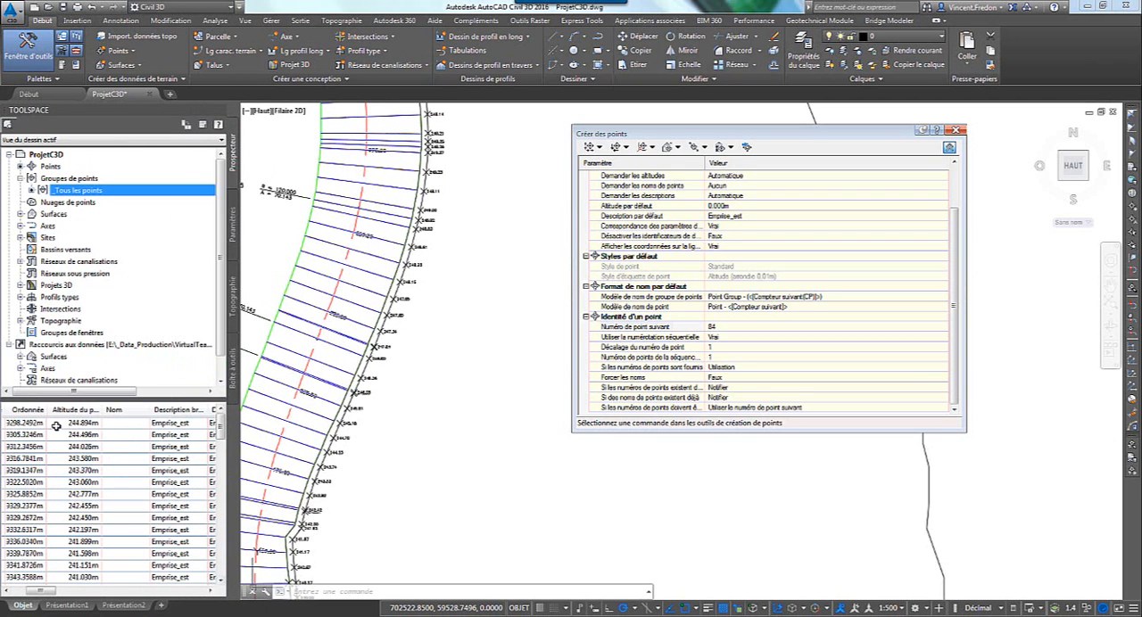
{"action": "left_click_drag", "start_coordinate": [36, 591], "coordinate": [14, 591]}
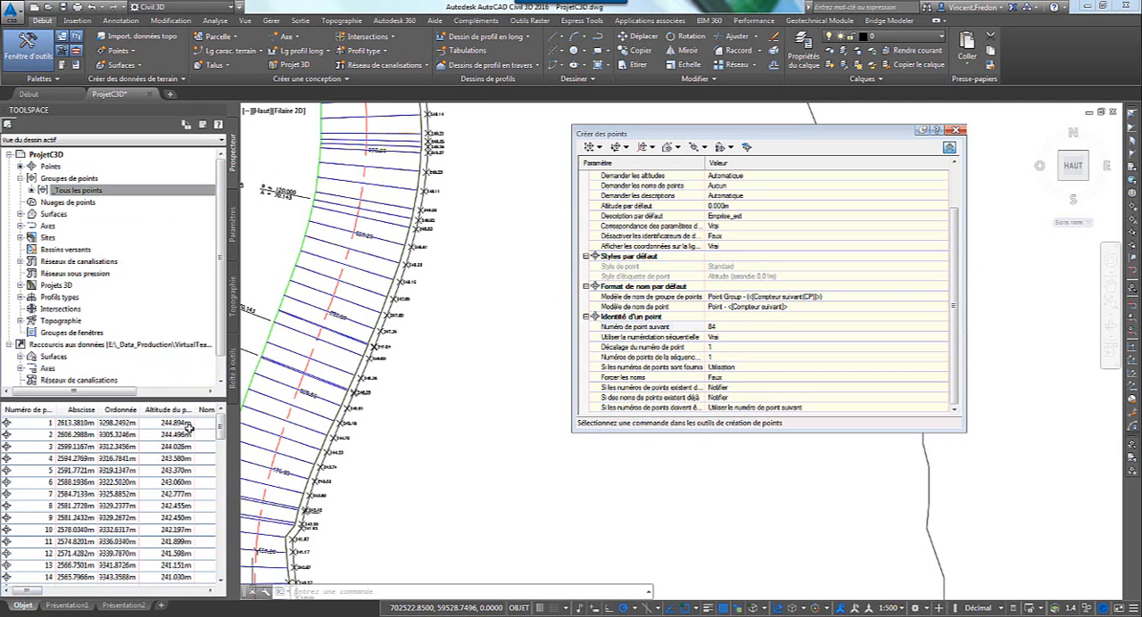
{"action": "left_click_drag", "start_coordinate": [221, 428], "coordinate": [217, 571]}
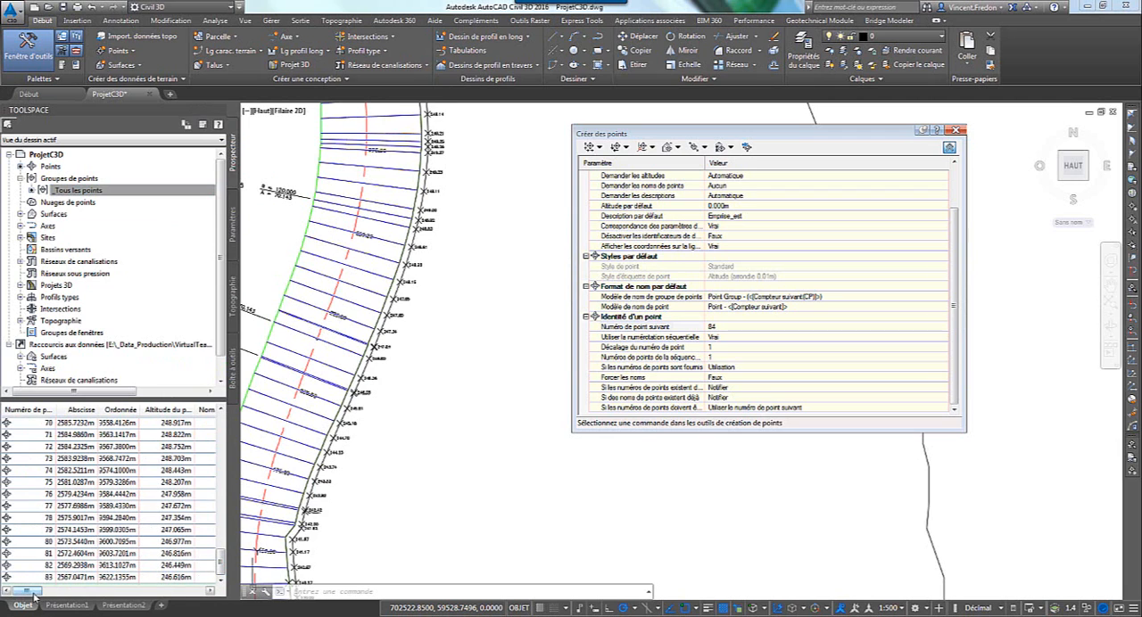
{"action": "left_click_drag", "start_coordinate": [36, 592], "coordinate": [59, 599]}
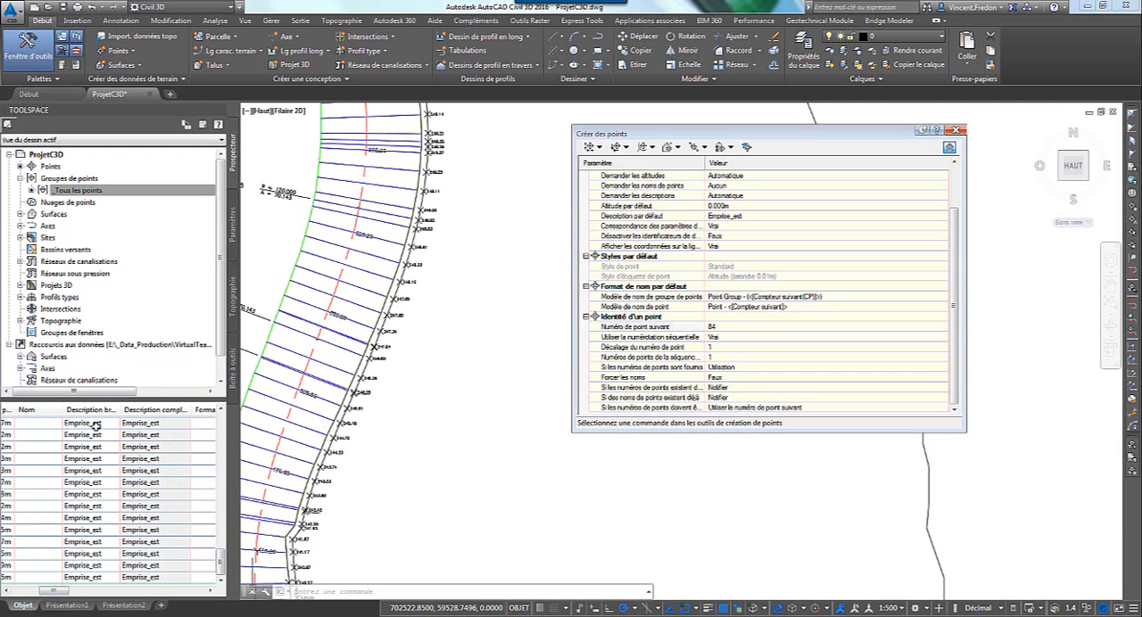
{"action": "left_click_drag", "start_coordinate": [68, 596], "coordinate": [25, 596]}
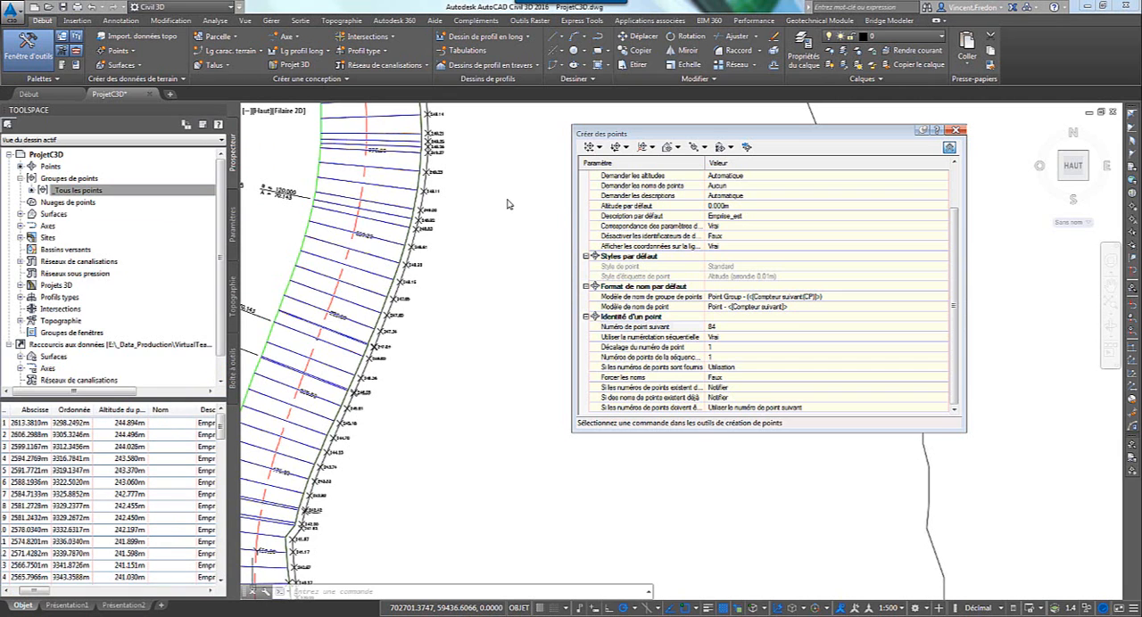
Start a new point group and name it Emprise-est.
{"action": "left_click", "coordinate": [75, 179]}
{"action": "right_click", "coordinate": [77, 182]}
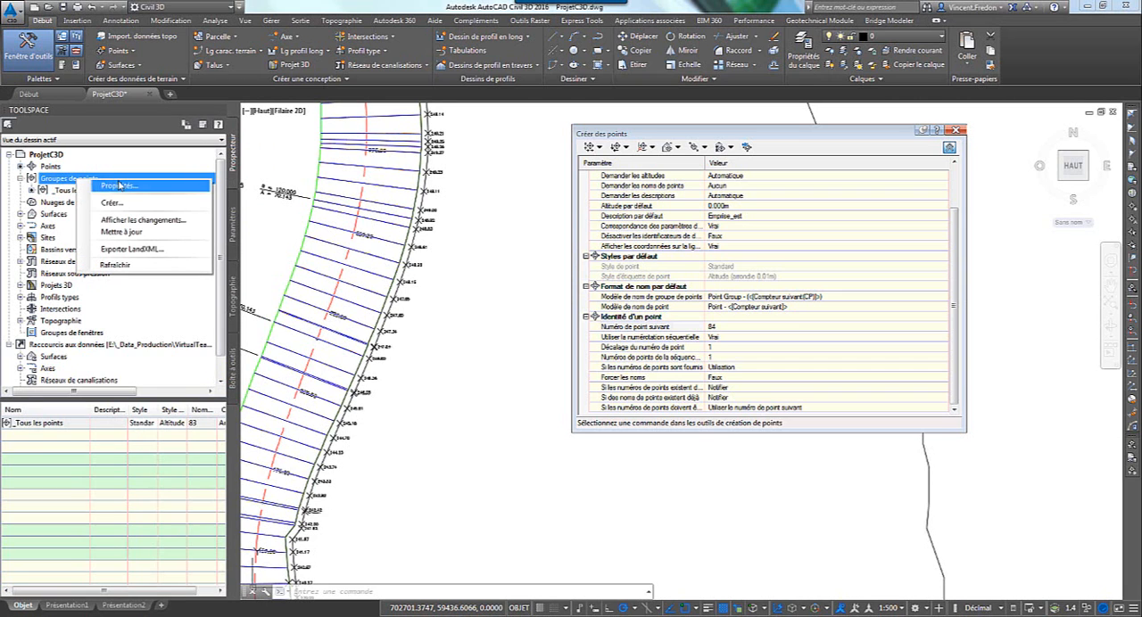
{"action": "left_click", "coordinate": [116, 202]}
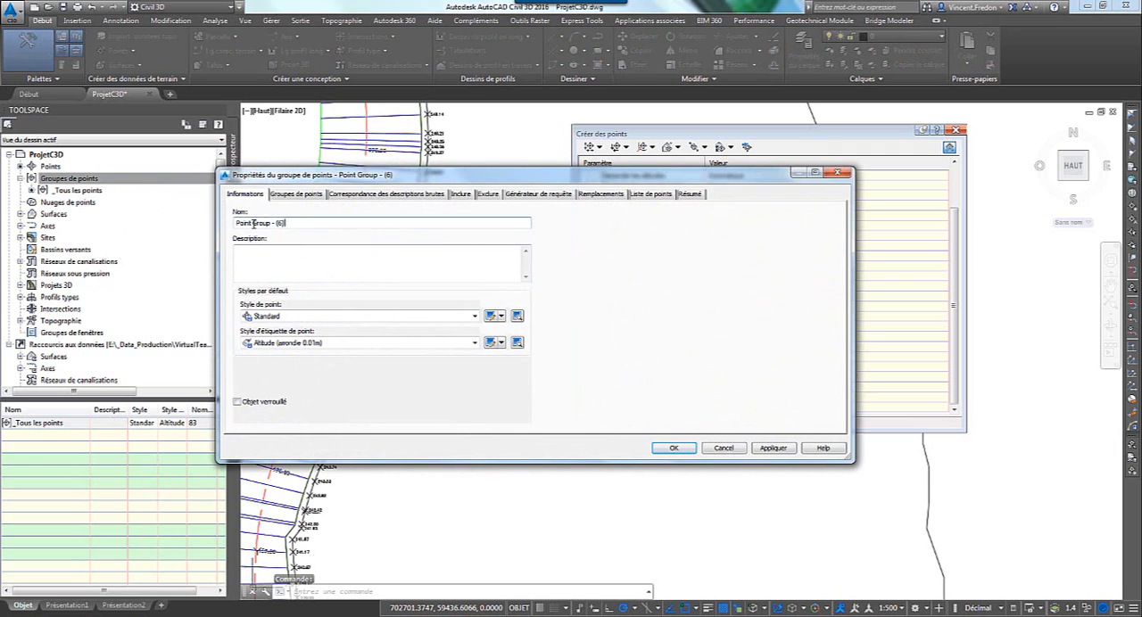
{"action": "type", "text": "Emrise"}
{"action": "key", "text": "BackSpace"}
{"action": "key", "text": "BackSpace"}
{"action": "key", "text": "BackSpace"}
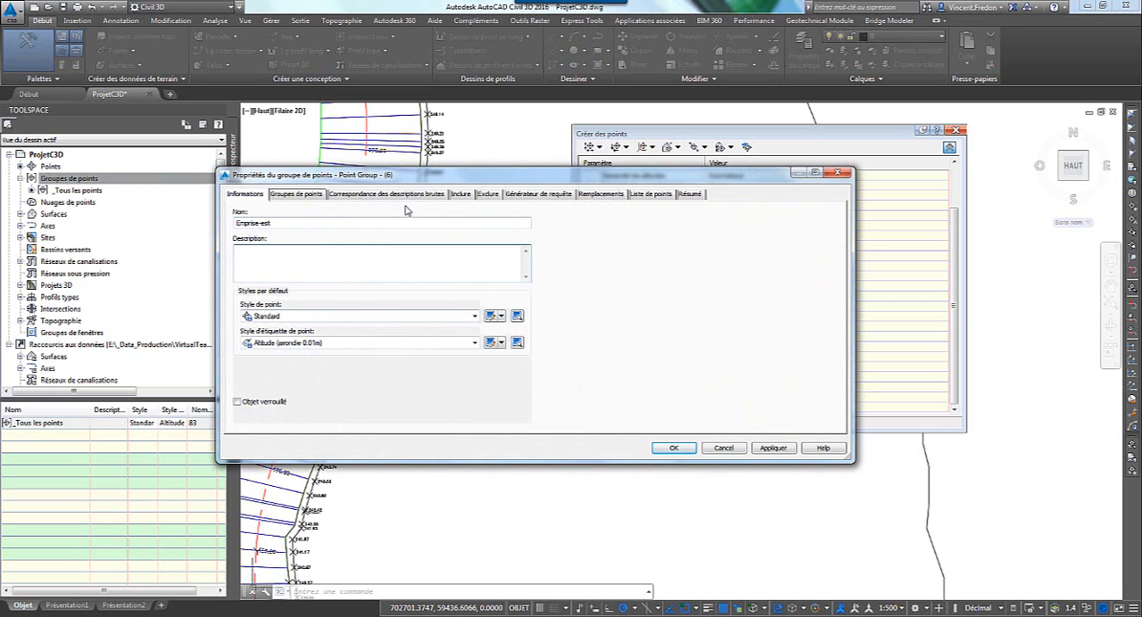
Include points in the Emprise-est group by raw description matching (Avec corresp des descrip brutes) and create the group.
{"action": "left_click", "coordinate": [461, 195]}
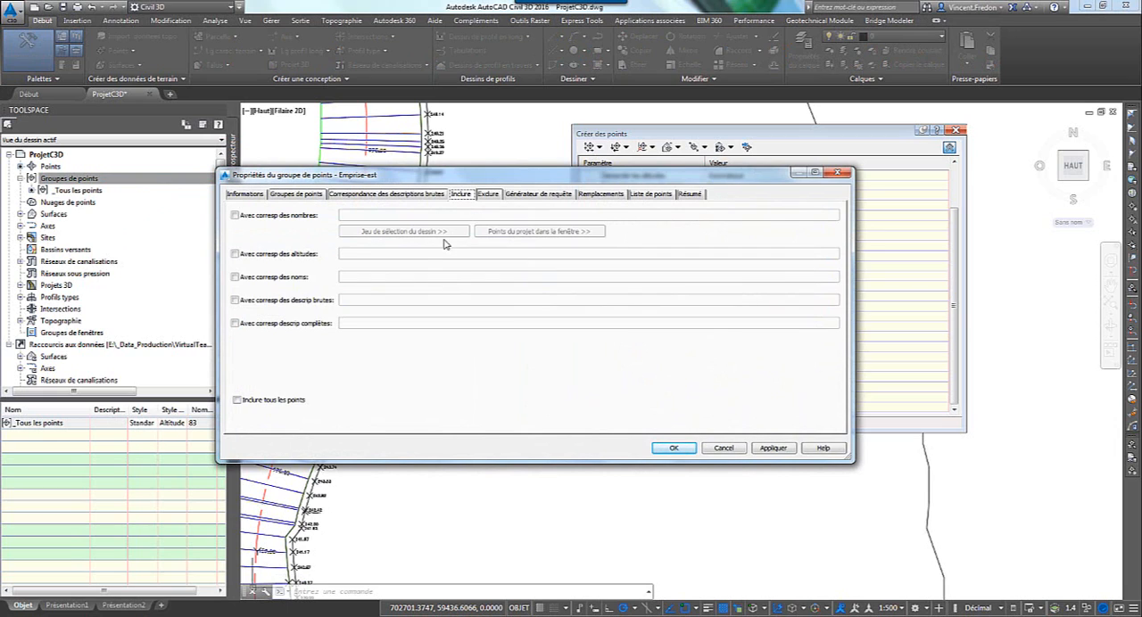
{"action": "left_click", "coordinate": [237, 300]}
{"action": "left_click", "coordinate": [357, 299]}
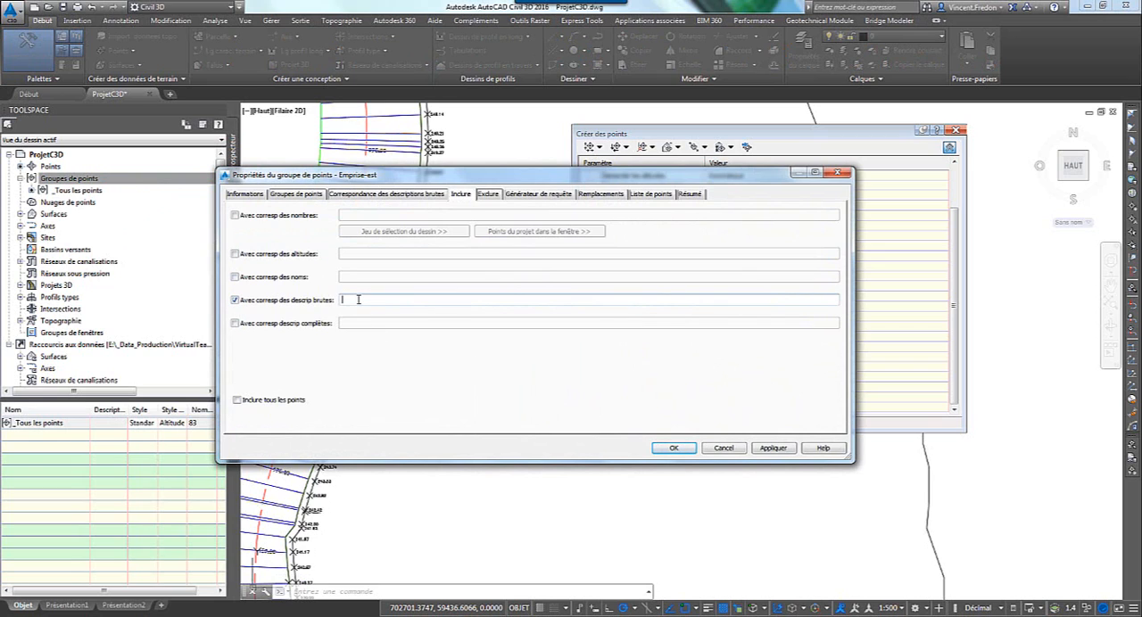
{"action": "left_click", "coordinate": [685, 451]}
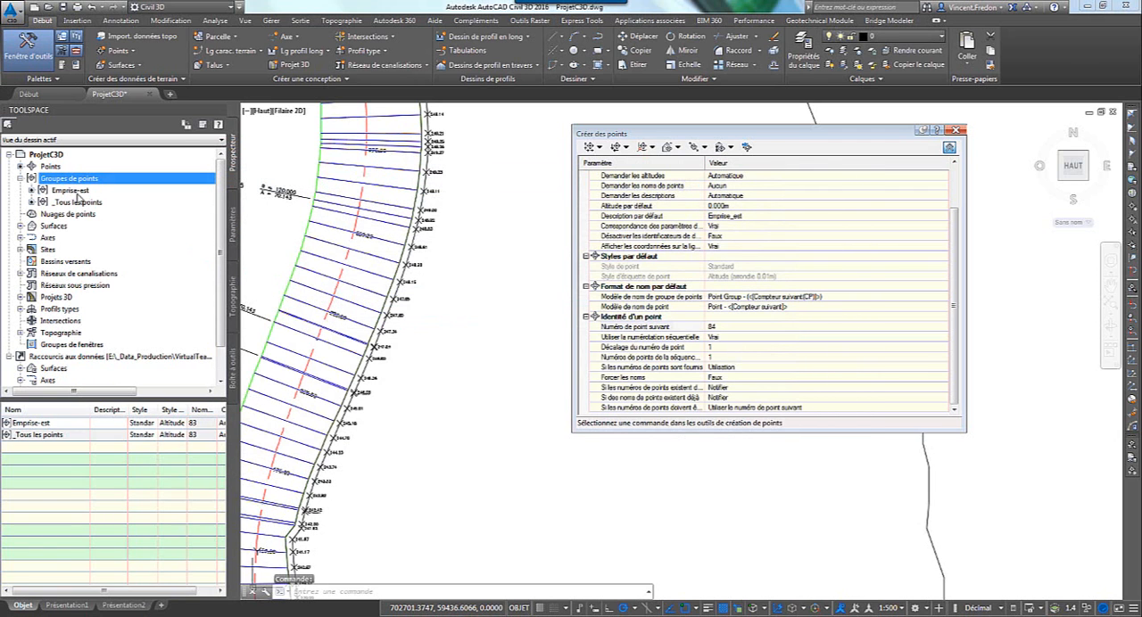
Review the points listed in the Emprise-est group and close the point creation tools.
{"action": "left_click", "coordinate": [72, 193]}
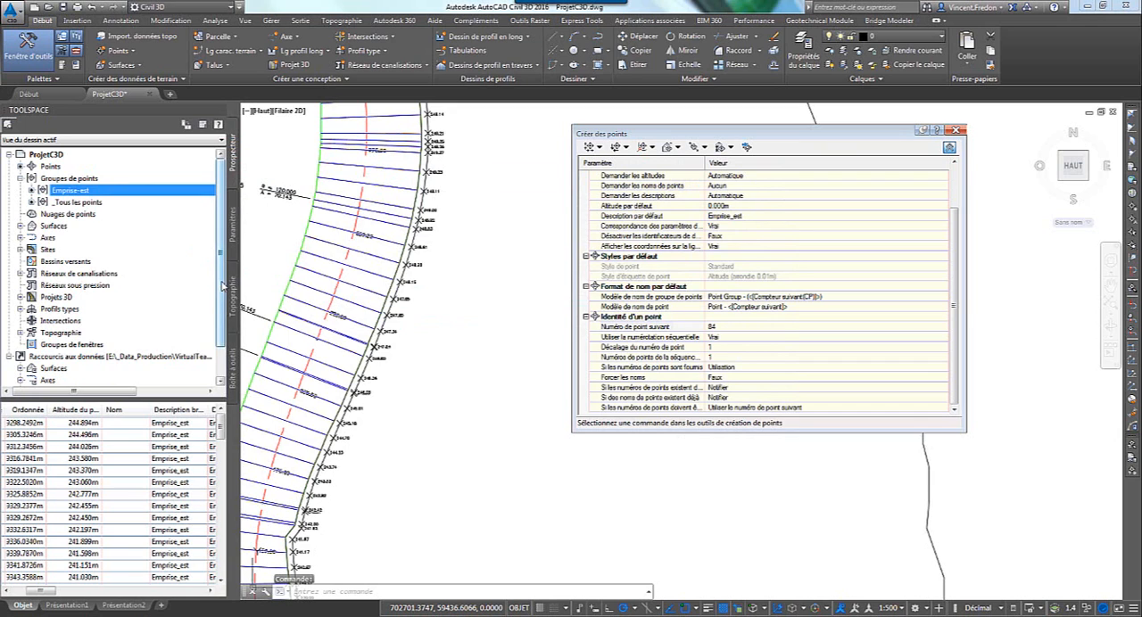
{"action": "scroll", "coordinate": [222, 290], "scroll_direction": "down", "scroll_amount": 1}
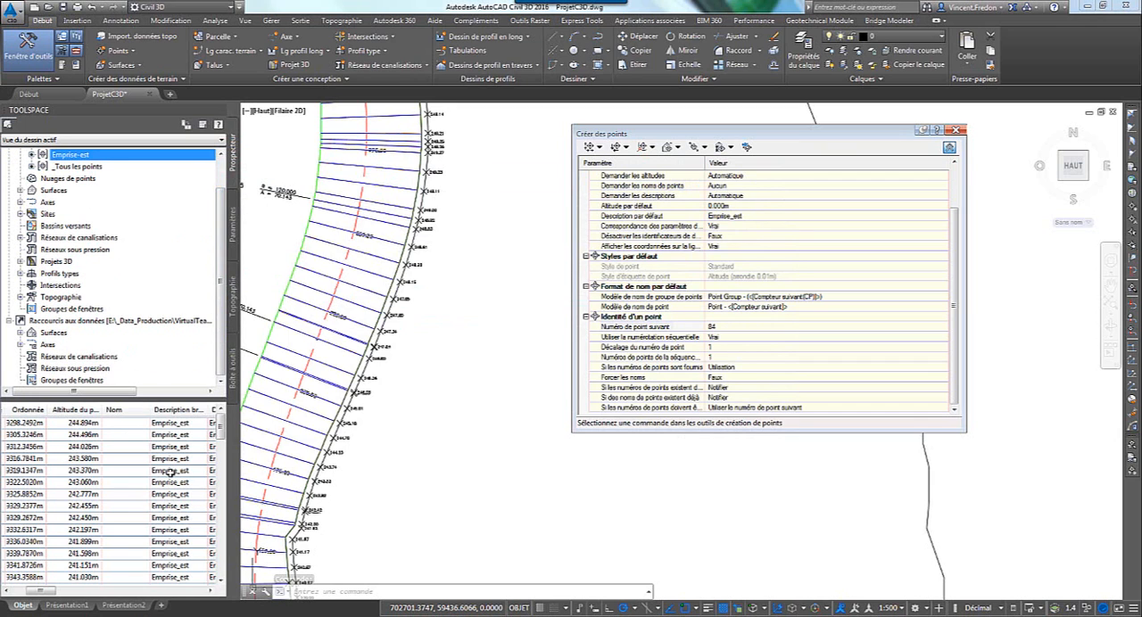
{"action": "left_click_drag", "start_coordinate": [222, 354], "coordinate": [223, 307]}
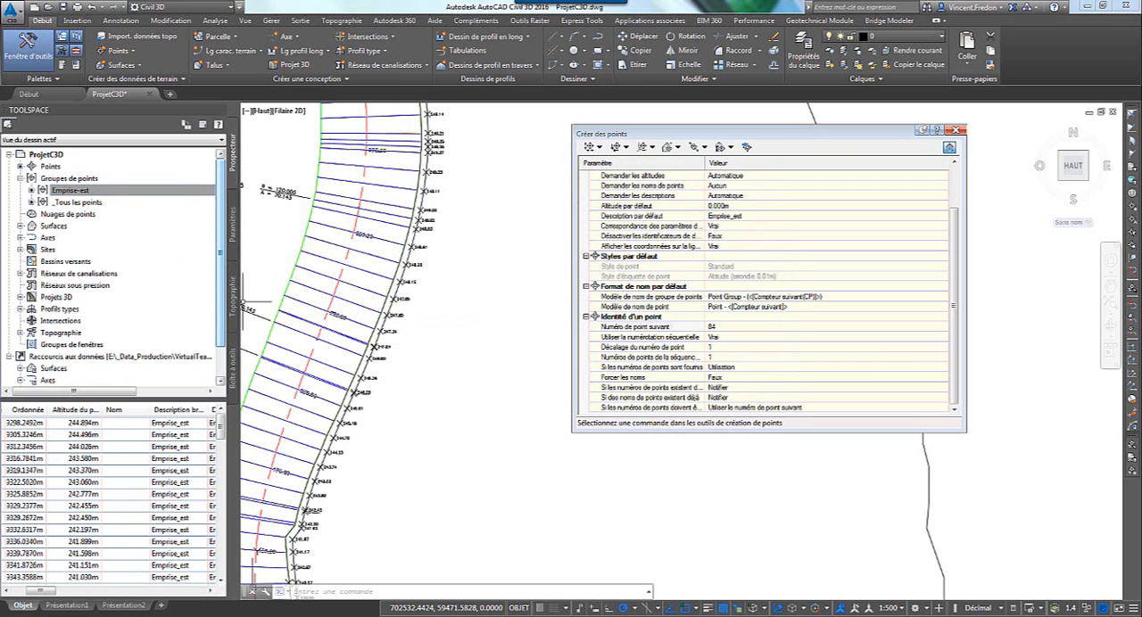
{"action": "left_click", "coordinate": [954, 130]}
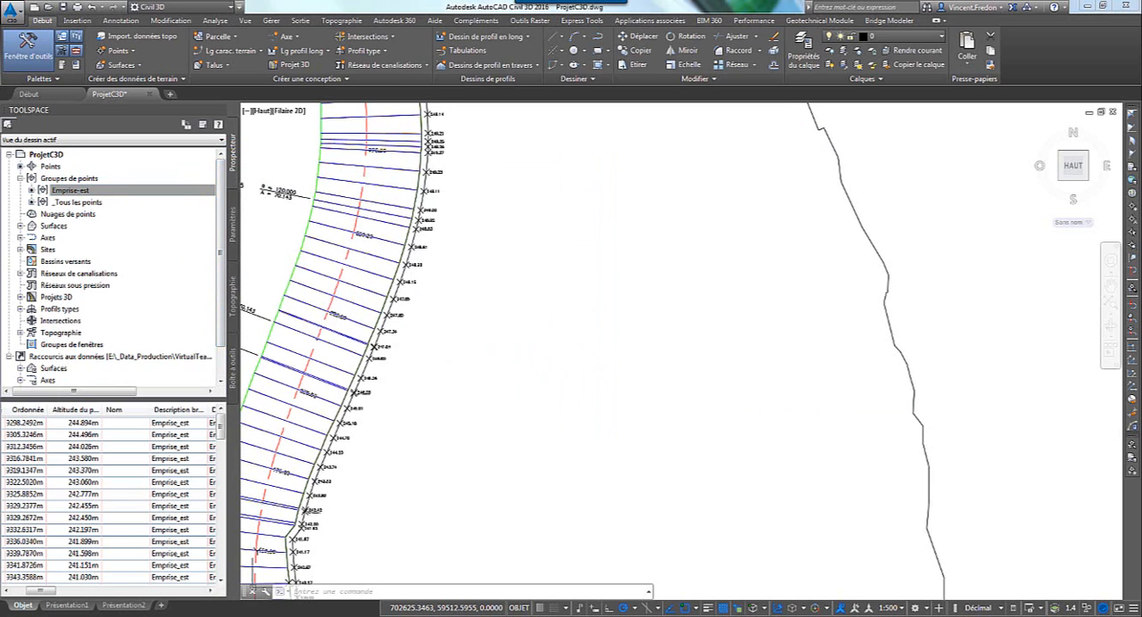
Run the Points report from Tableaux d'édition Aménagement with only the Emprise-est point group selected for export.
{"action": "left_click", "coordinate": [236, 382]}
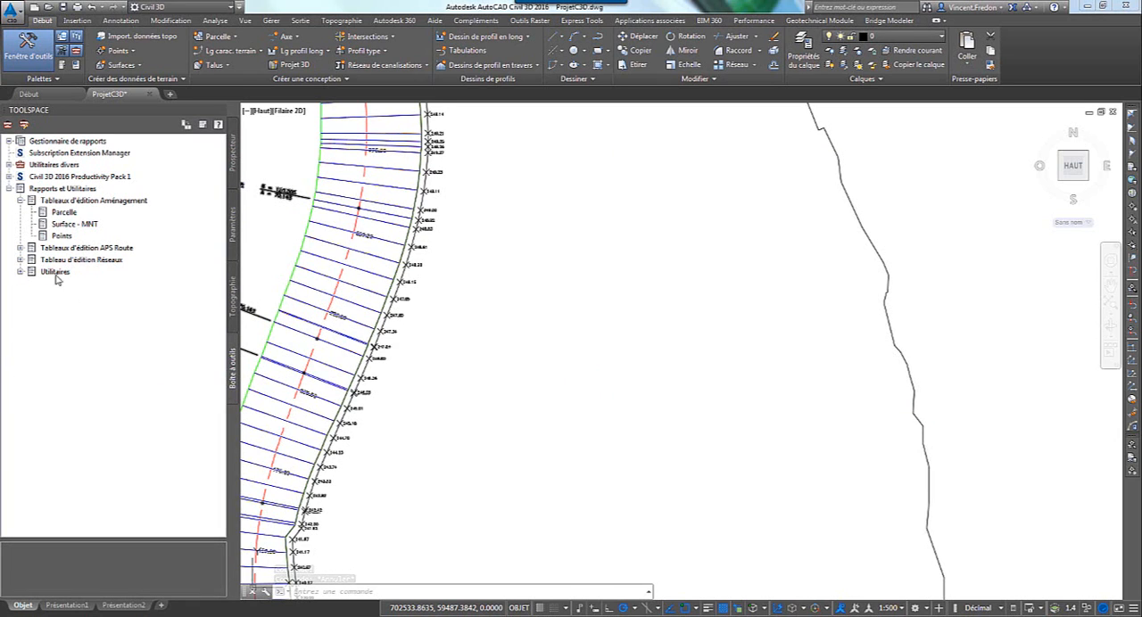
{"action": "left_click", "coordinate": [60, 237]}
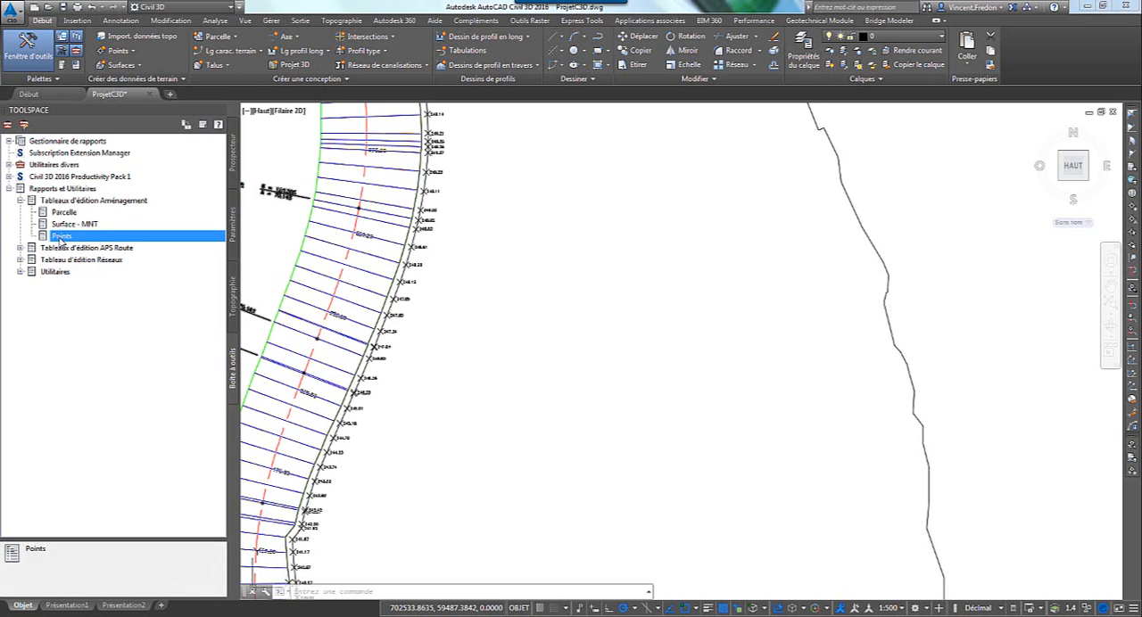
{"action": "right_click", "coordinate": [61, 239]}
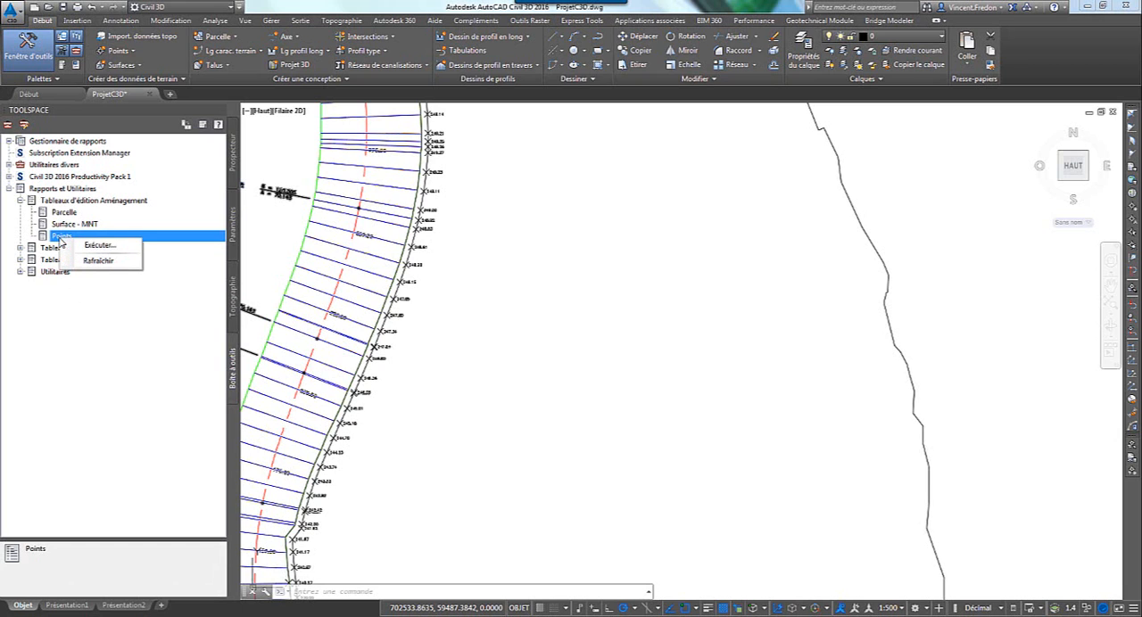
{"action": "left_click", "coordinate": [102, 249]}
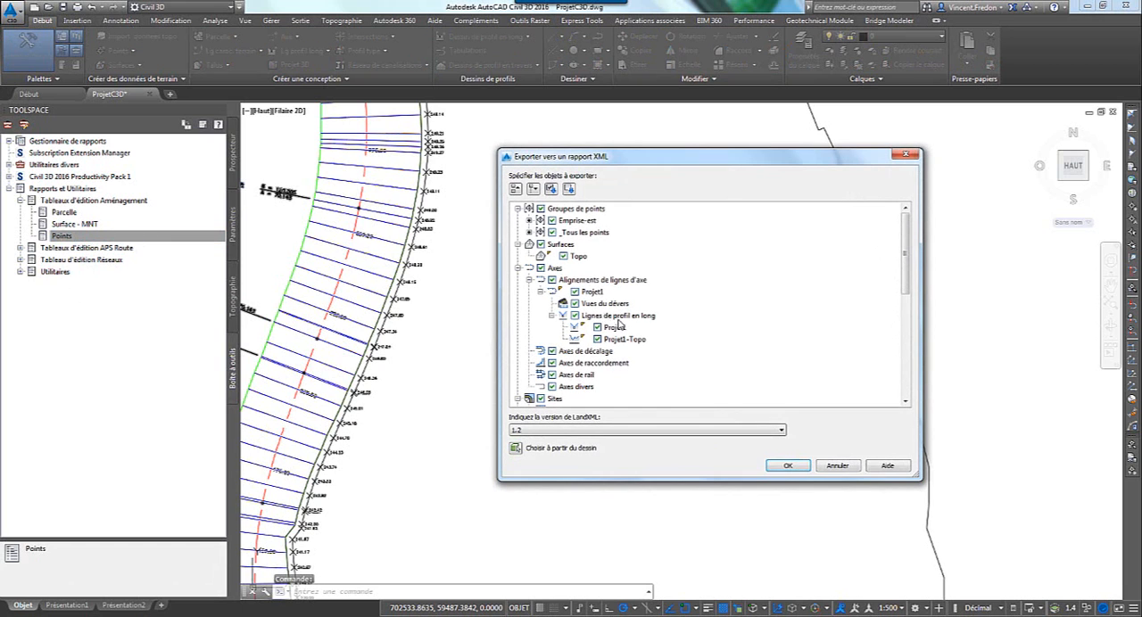
{"action": "left_click", "coordinate": [569, 188]}
{"action": "left_click", "coordinate": [551, 221]}
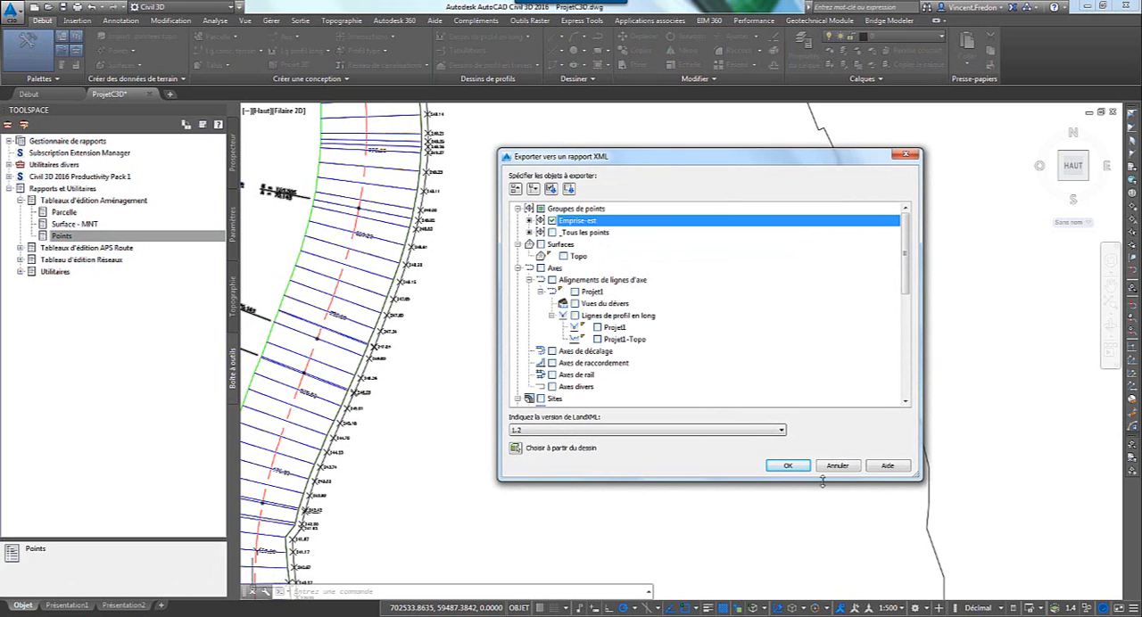
{"action": "left_click", "coordinate": [788, 465]}
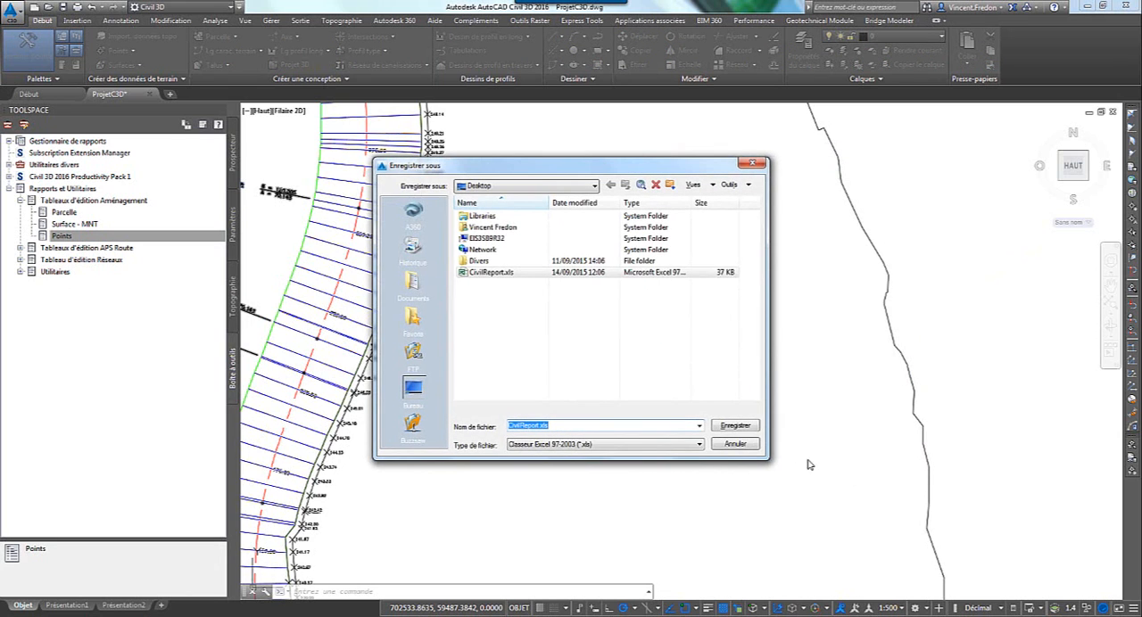
Save the points report to the desktop as the Excel 97-2003 workbook CivilReport.xls, replacing the existing file.
{"action": "left_click", "coordinate": [513, 272]}
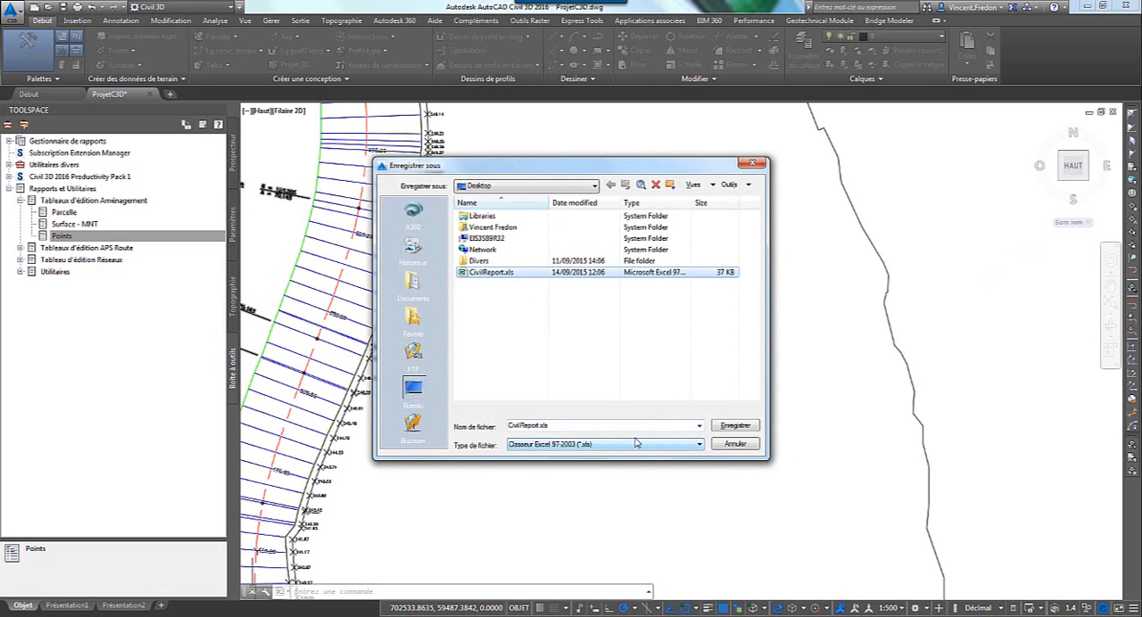
{"action": "left_click", "coordinate": [730, 426]}
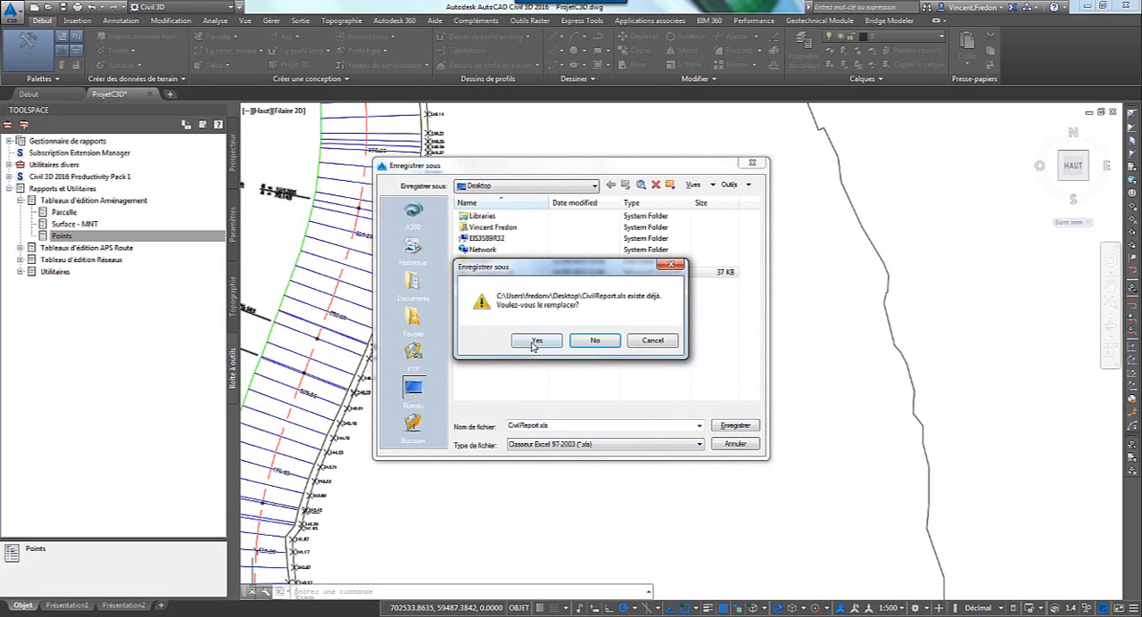
{"action": "left_click", "coordinate": [535, 341]}
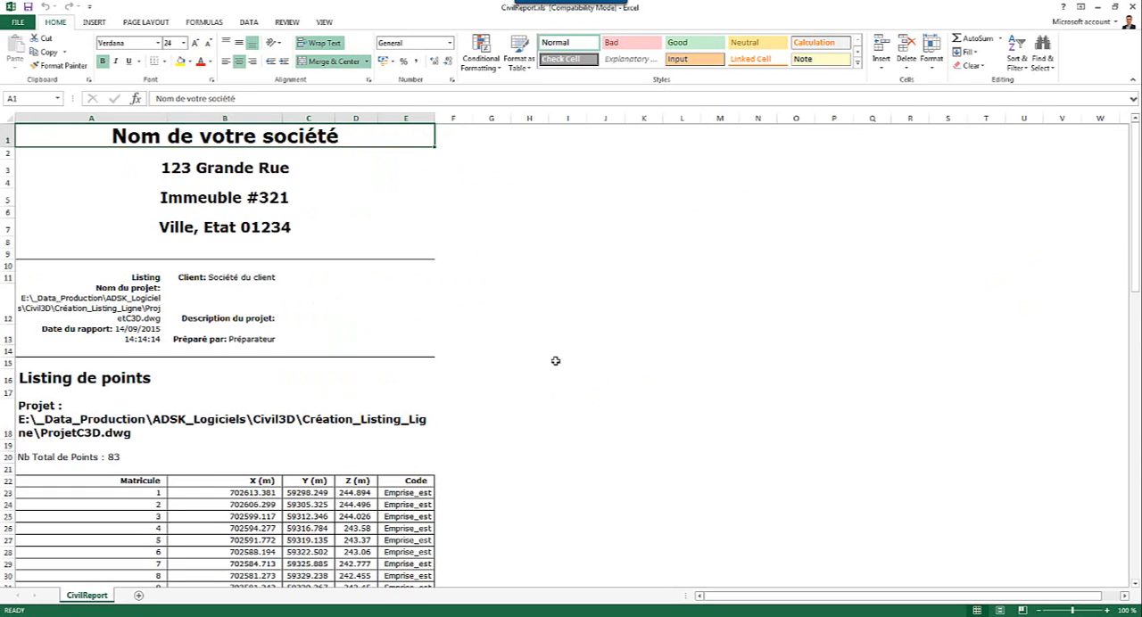
Examine the point numbers, X, Y, Z coordinates and codes listed in the CivilReport workbook in Excel.
{"action": "left_click", "coordinate": [416, 389]}
{"action": "scroll", "coordinate": [499, 390], "scroll_direction": "down", "scroll_amount": 6}
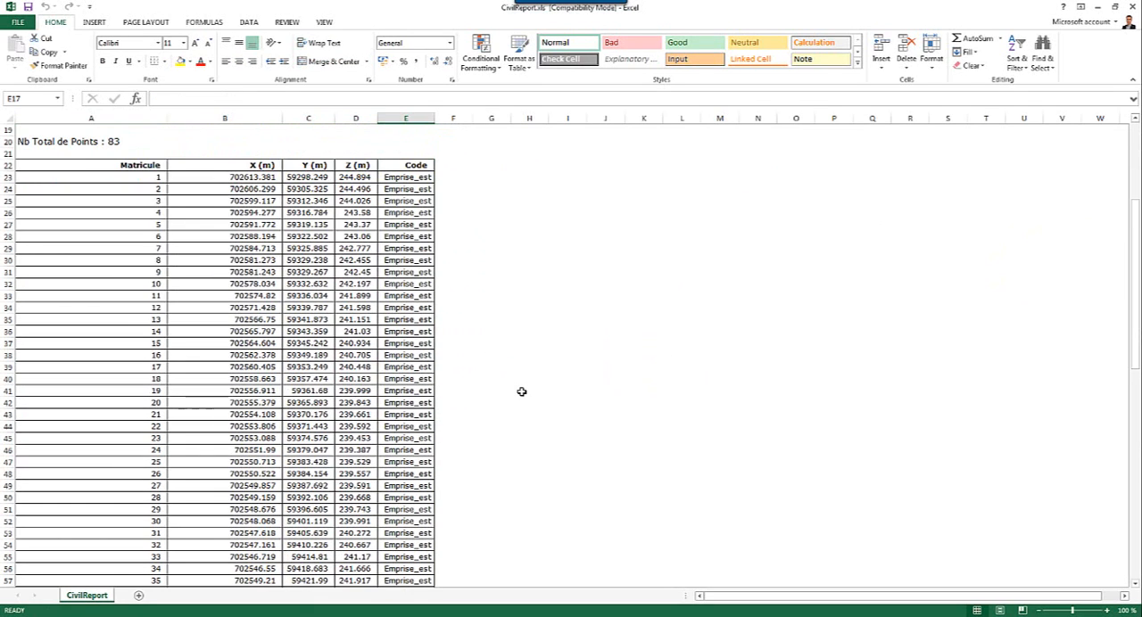
{"action": "scroll", "coordinate": [522, 392], "scroll_direction": "down", "scroll_amount": 1}
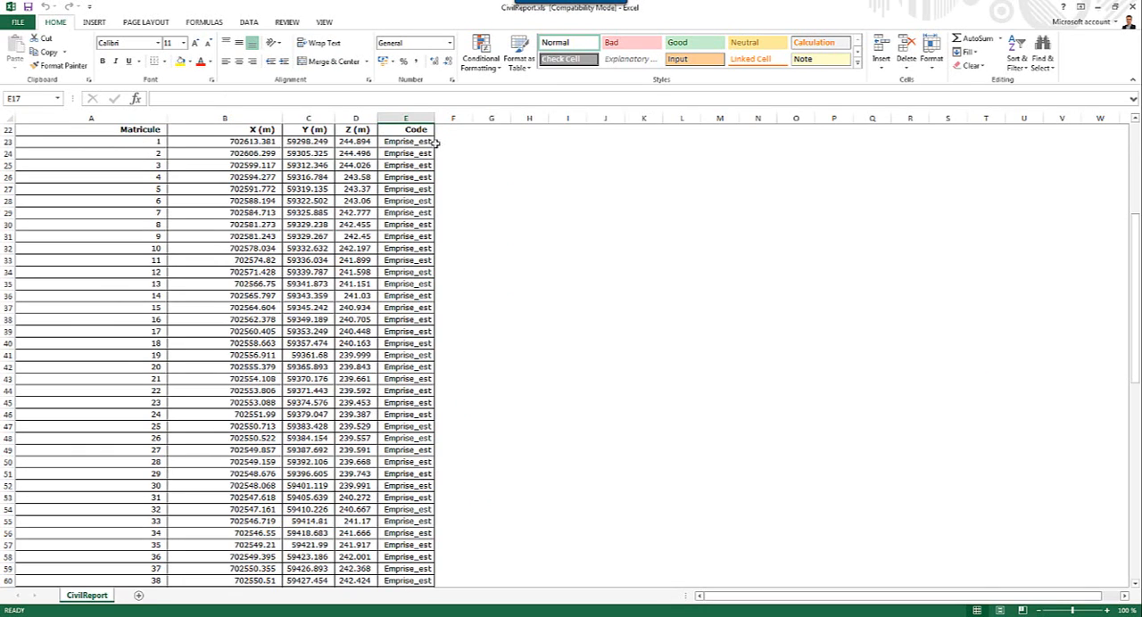
{"action": "scroll", "coordinate": [465, 359], "scroll_direction": "down", "scroll_amount": 18}
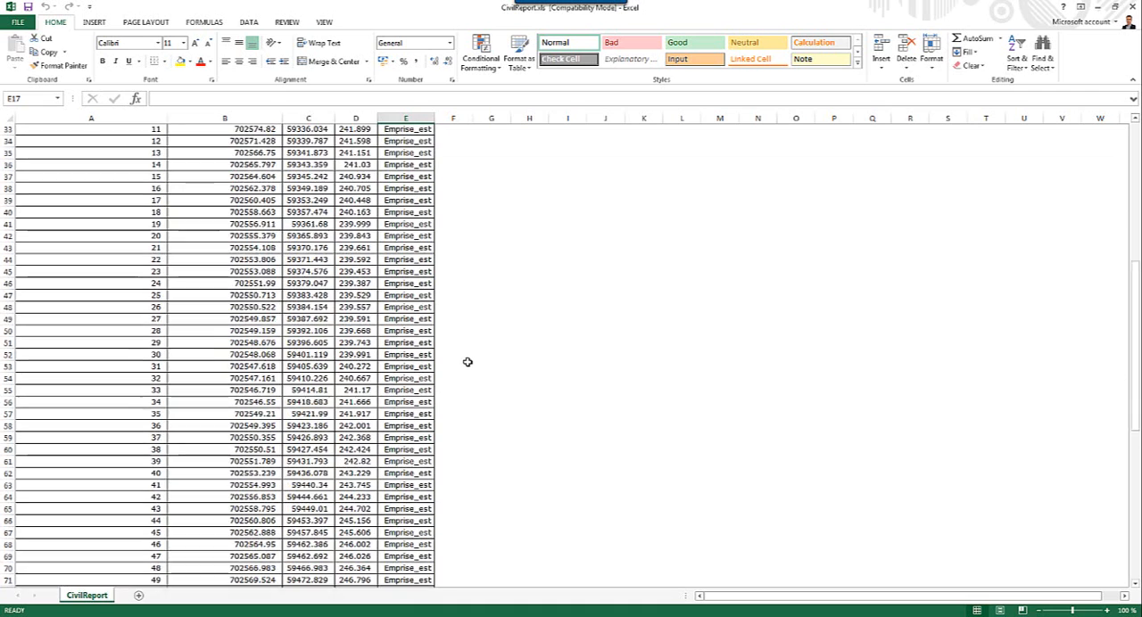